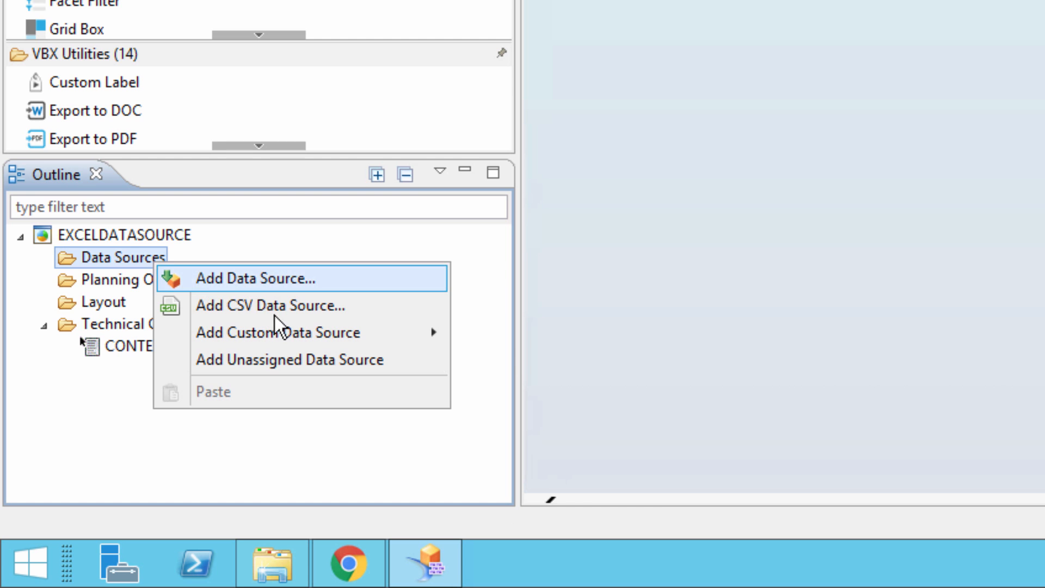
Add a custom XLS data source to the application, leaving its spreadsheet type on Local SpreadSheet.
mouse_move(415, 333)
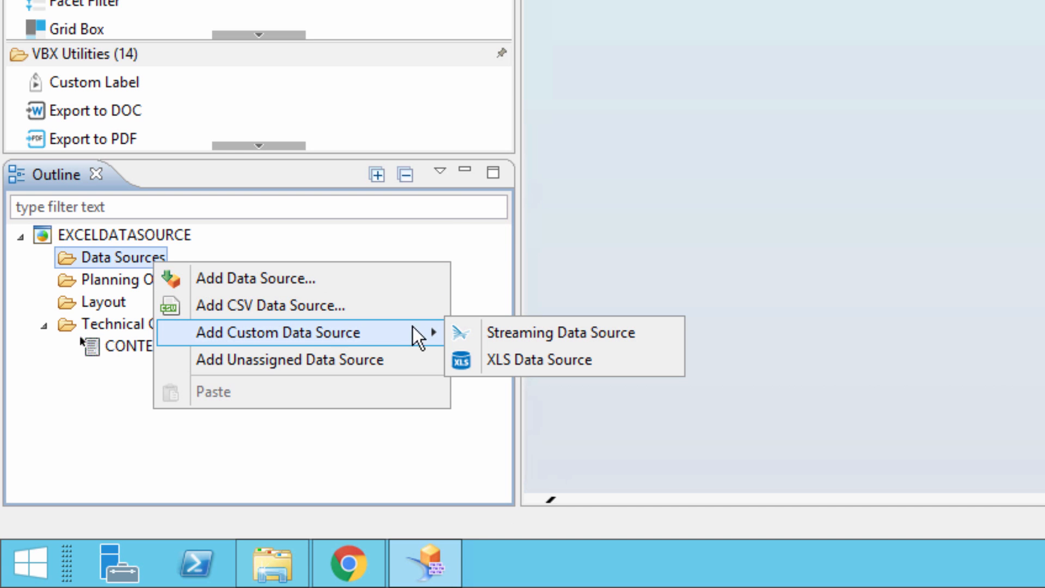
left_click(553, 368)
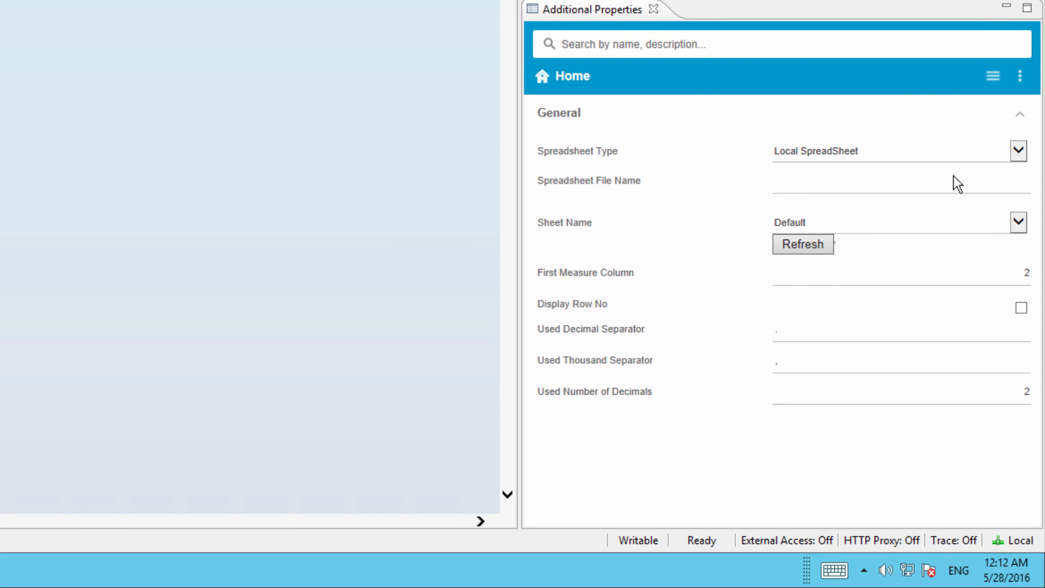
left_click(1016, 154)
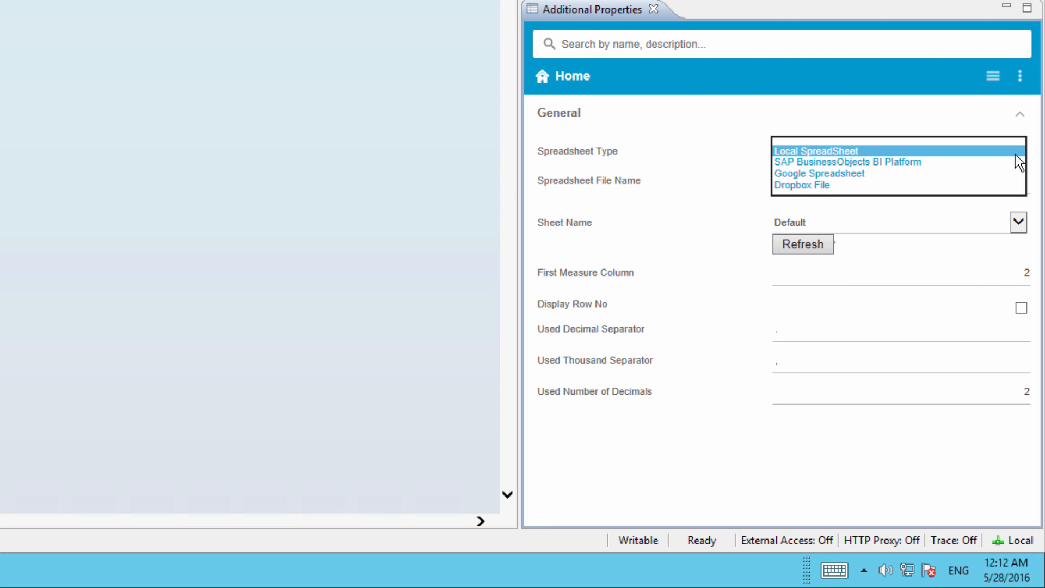
left_click(922, 107)
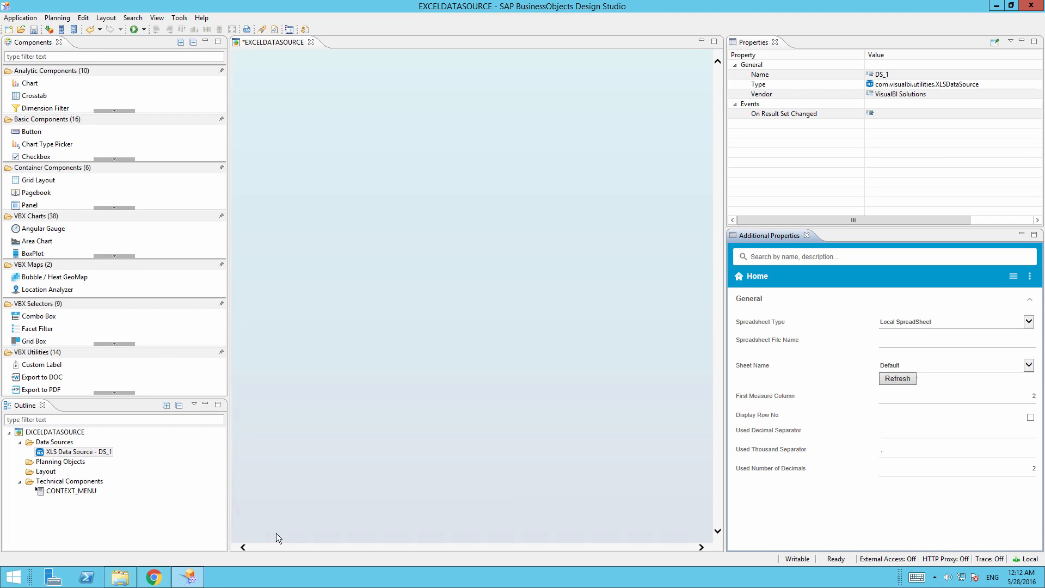
Copy Sample_Data.xls from the Downloads folder into the application's EXCELDATASOURCE repository folder.
left_click(127, 584)
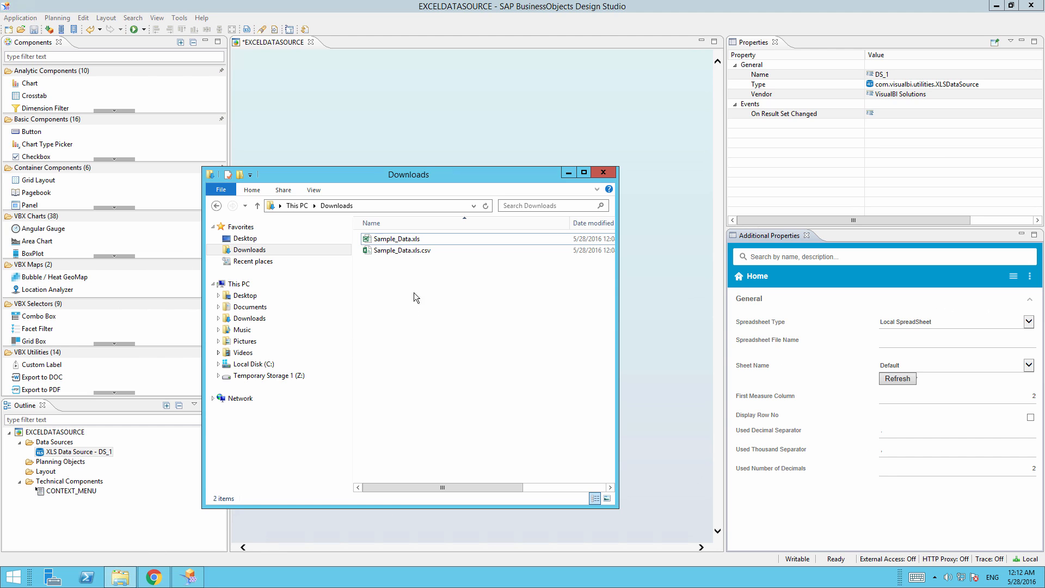
left_click(405, 243)
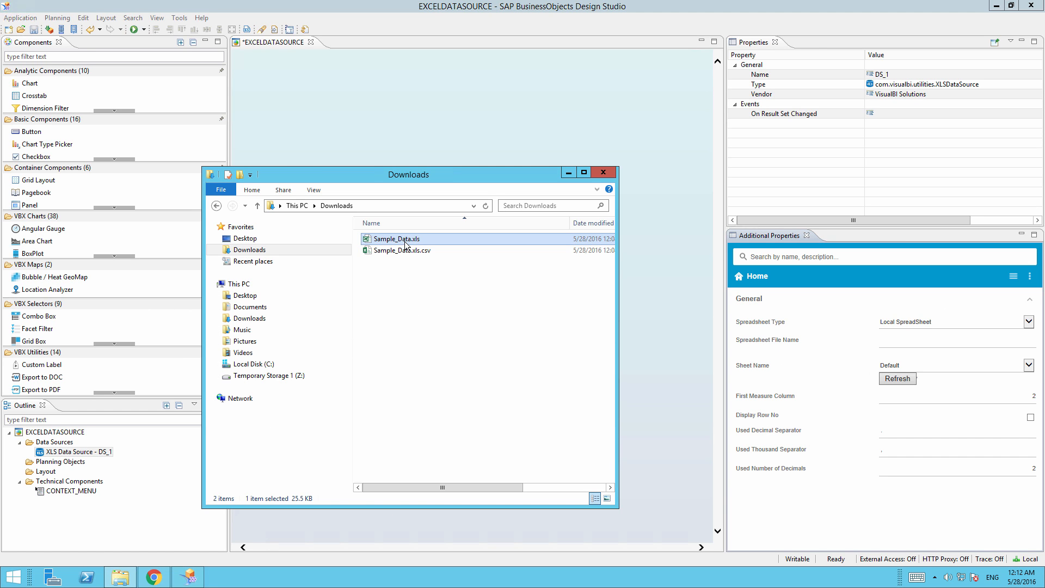
right_click(404, 244)
left_click(269, 414)
left_click(90, 11)
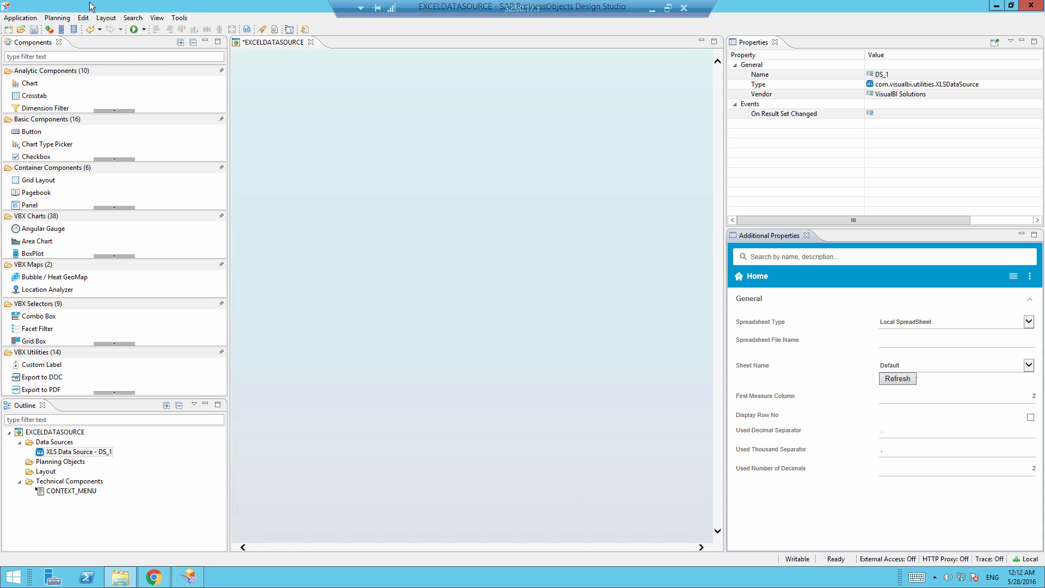
left_click(20, 18)
left_click(53, 234)
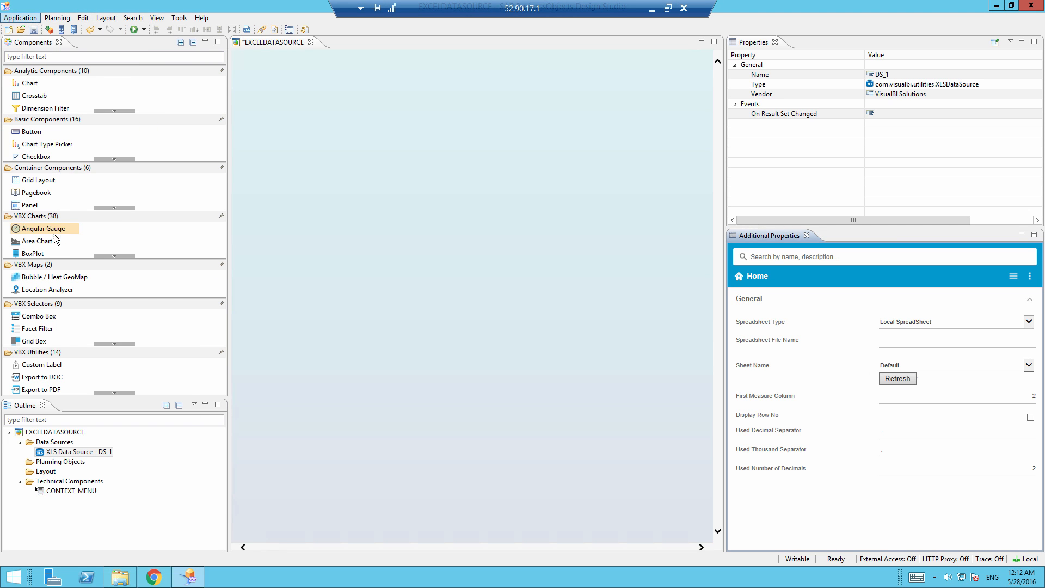
right_click(393, 304)
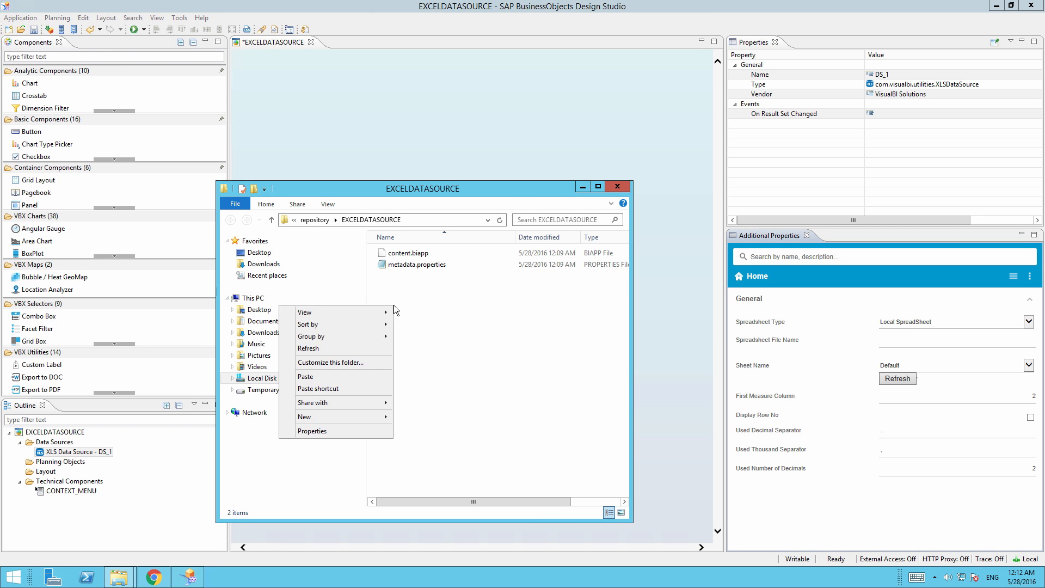
left_click(351, 378)
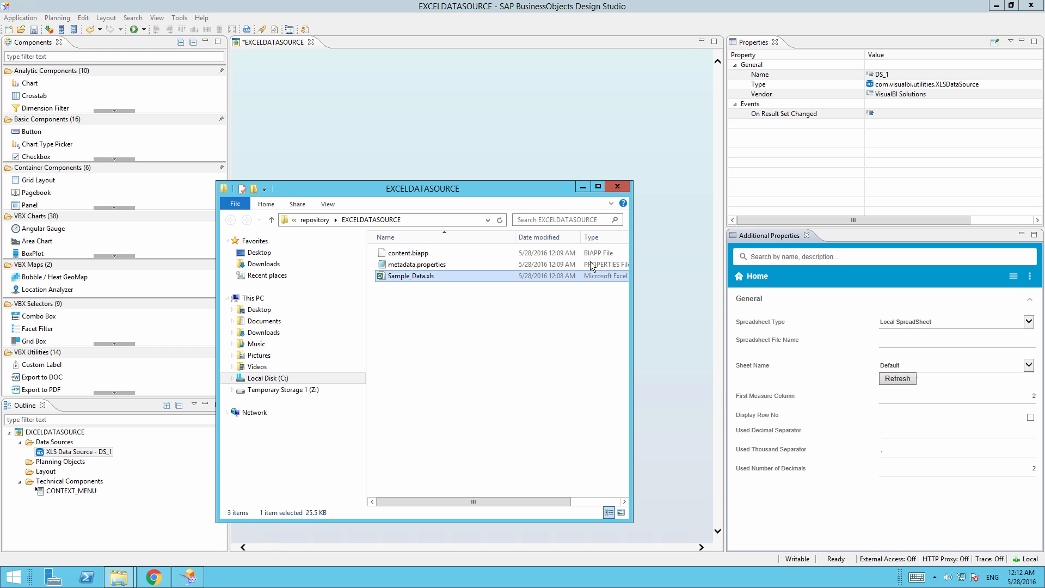
left_click(618, 186)
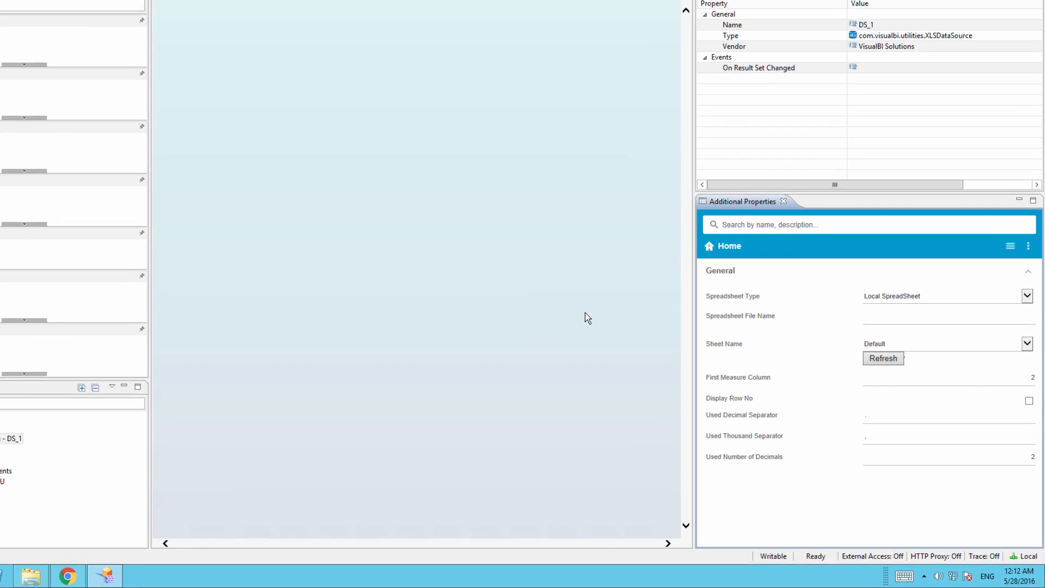
Set the XLS data source's spreadsheet file name to sample_data.xls.
left_click(877, 310)
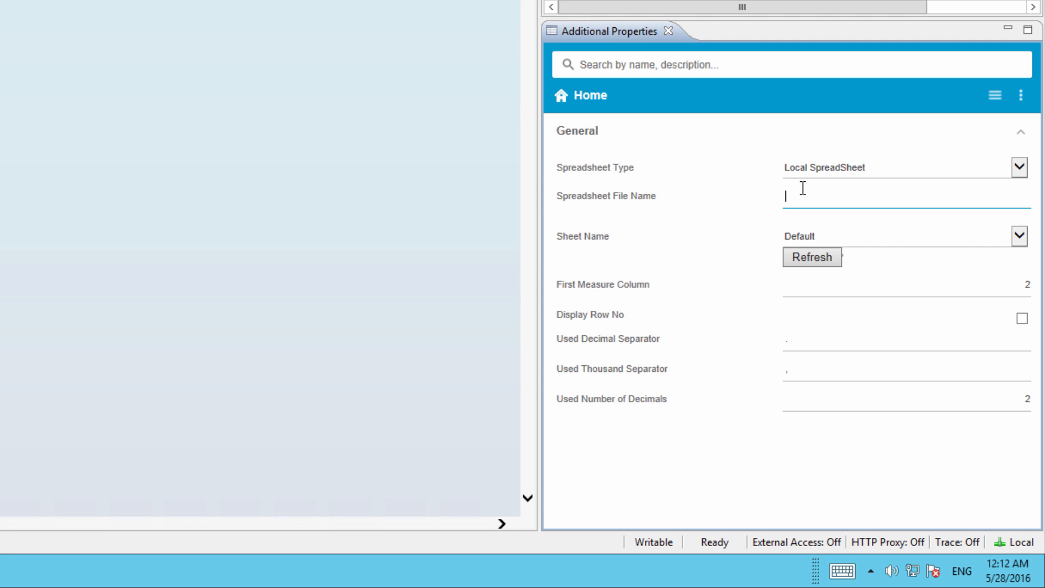
type("aM")
key("BackSpace")
type("sample_data.xls")
key("Tab")
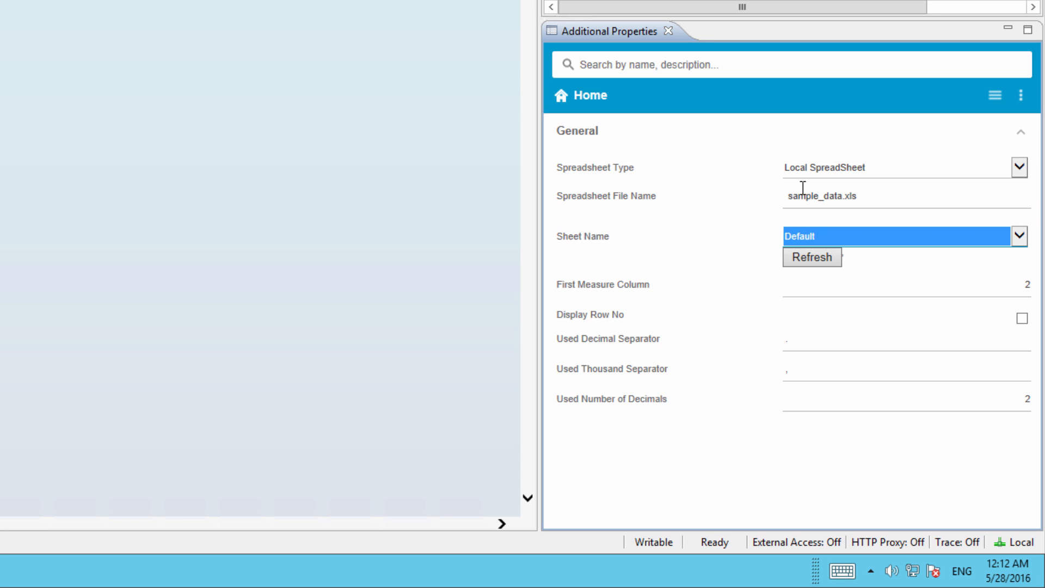
Refresh the data source's sheet list and select Sheet1 as the sheet name.
left_click(818, 262)
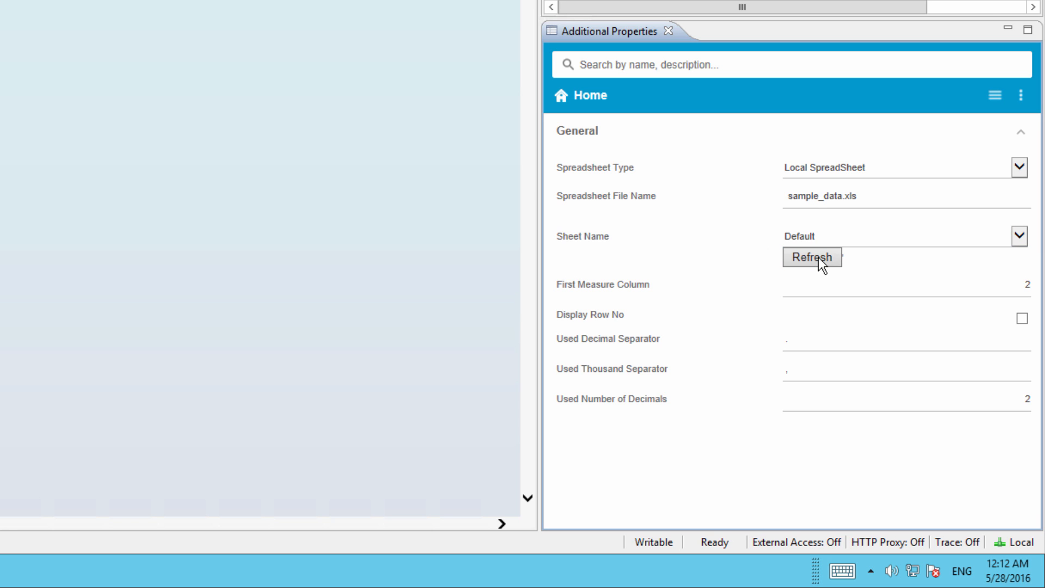
left_click(820, 236)
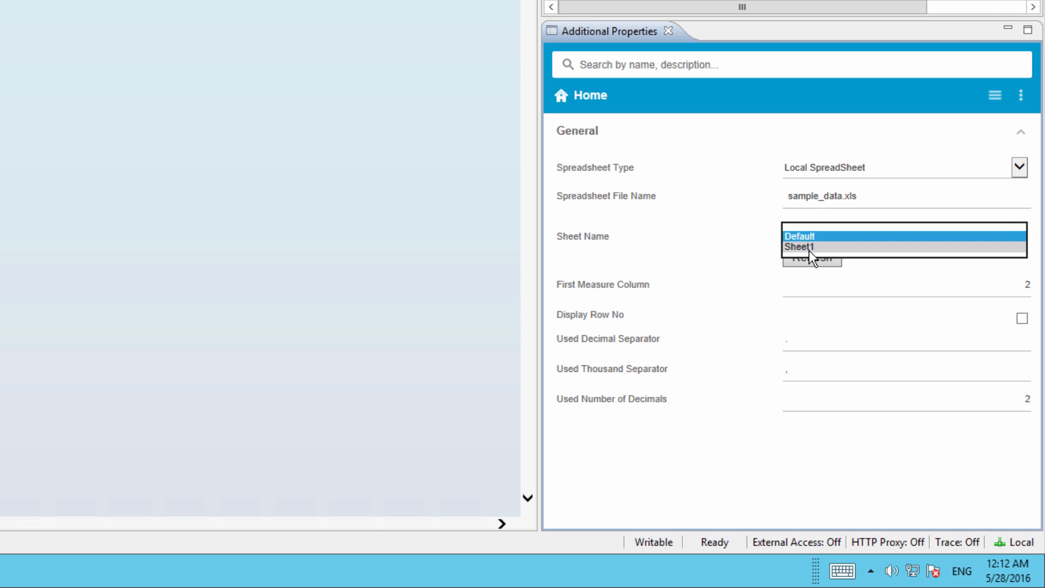
left_click(809, 250)
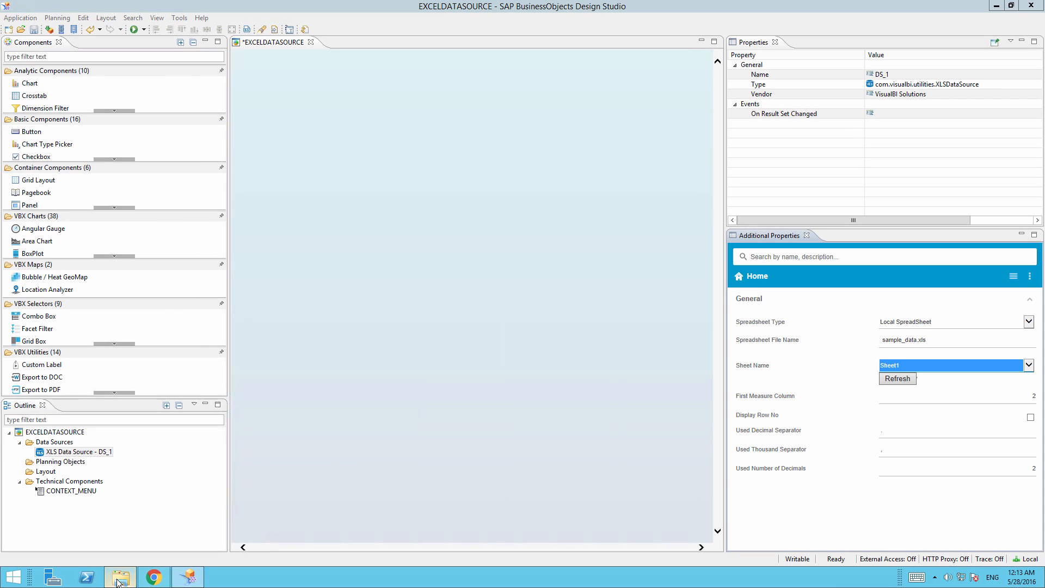
Open Sample_Data.xls from the Downloads folder in Excel to examine its columns, and close it again.
left_click(121, 578)
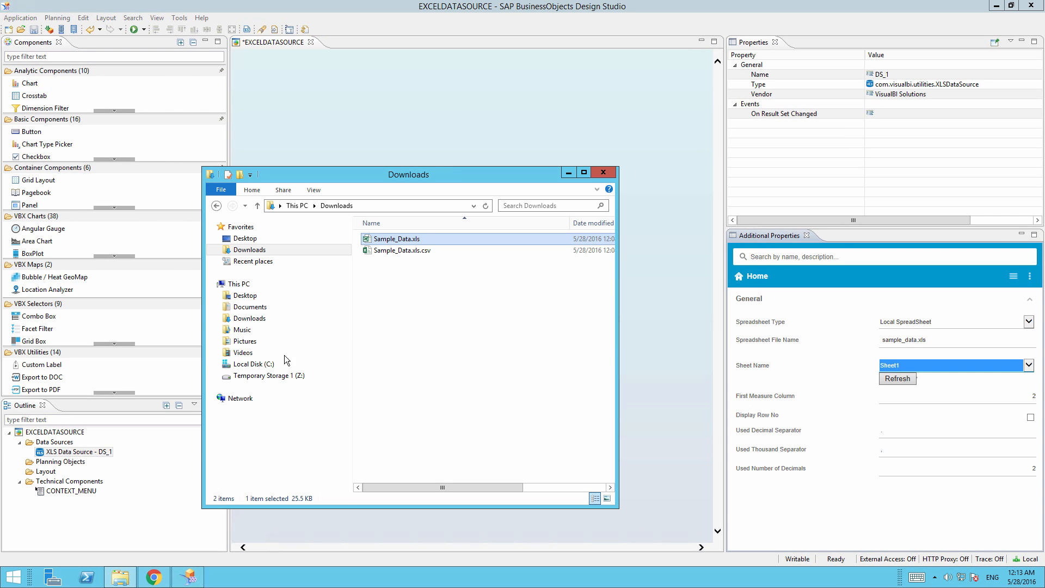
double_click(384, 242)
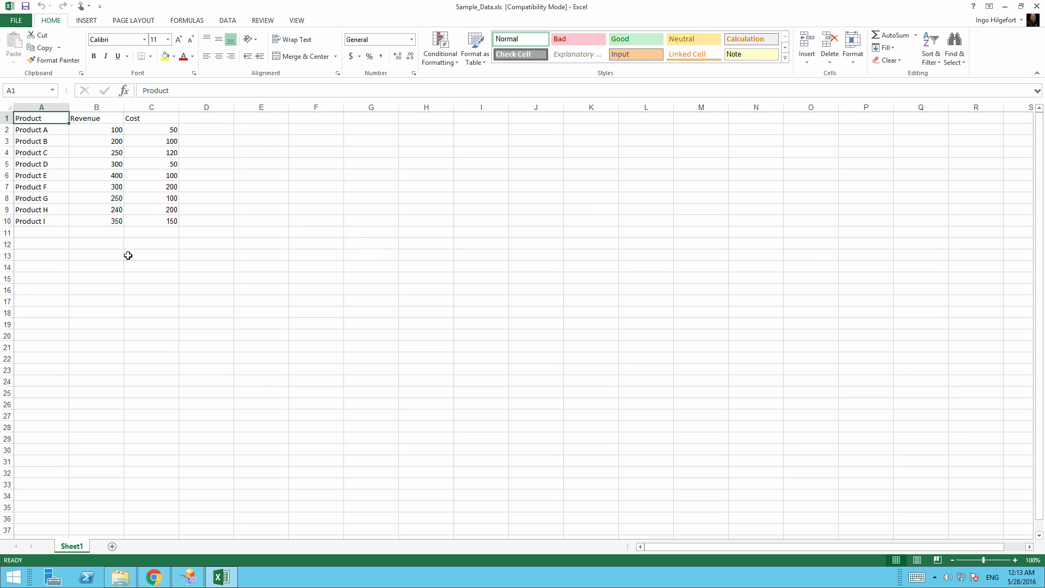
left_click(1036, 6)
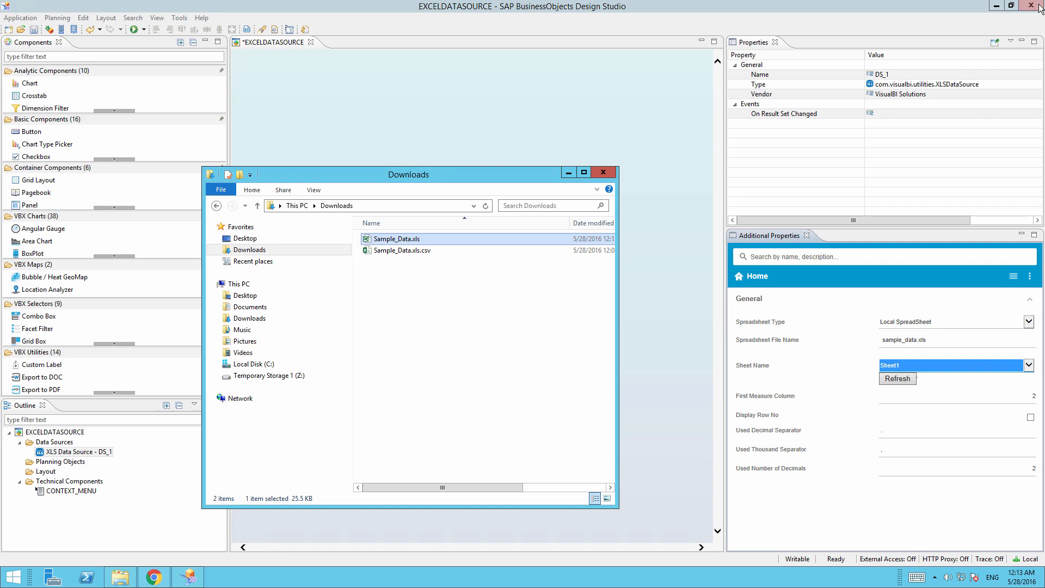
left_click(603, 174)
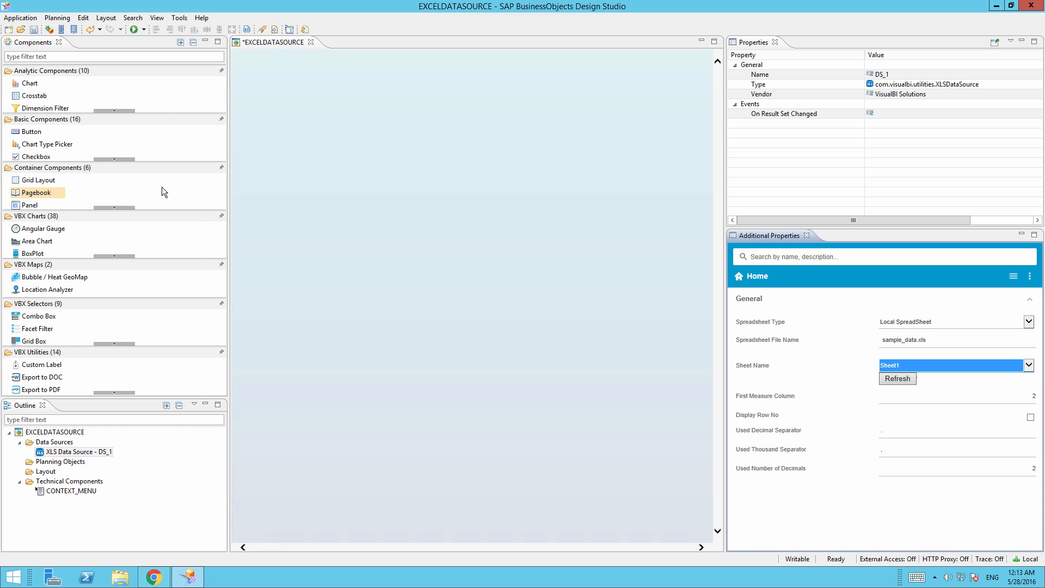
Find the Column / Bar Chart (New) component with the filter "col" and place it in the upper part of the canvas.
left_click(88, 194)
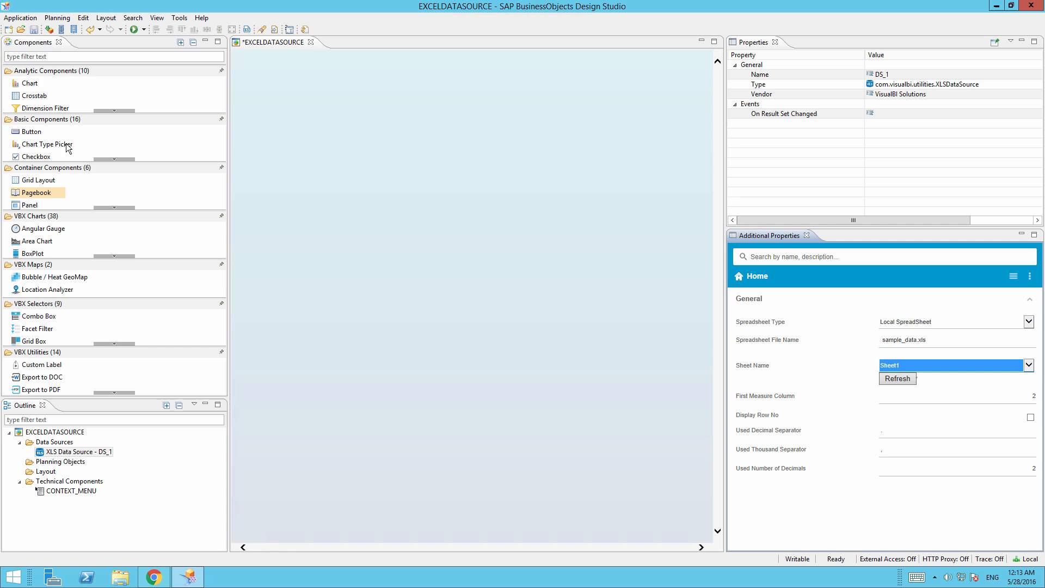
left_click(63, 56)
type("col")
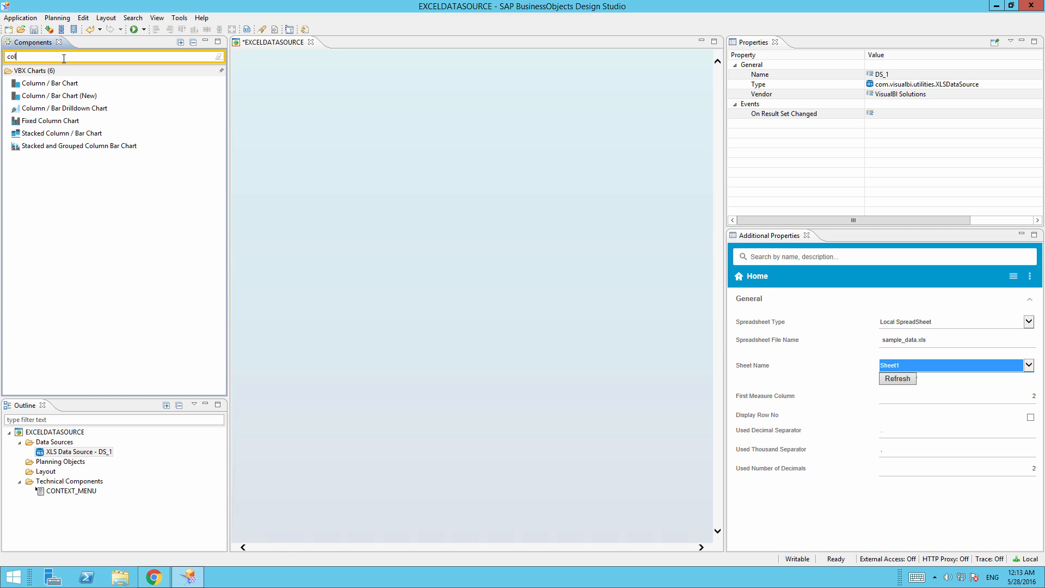
left_click_drag(75, 97, 252, 75)
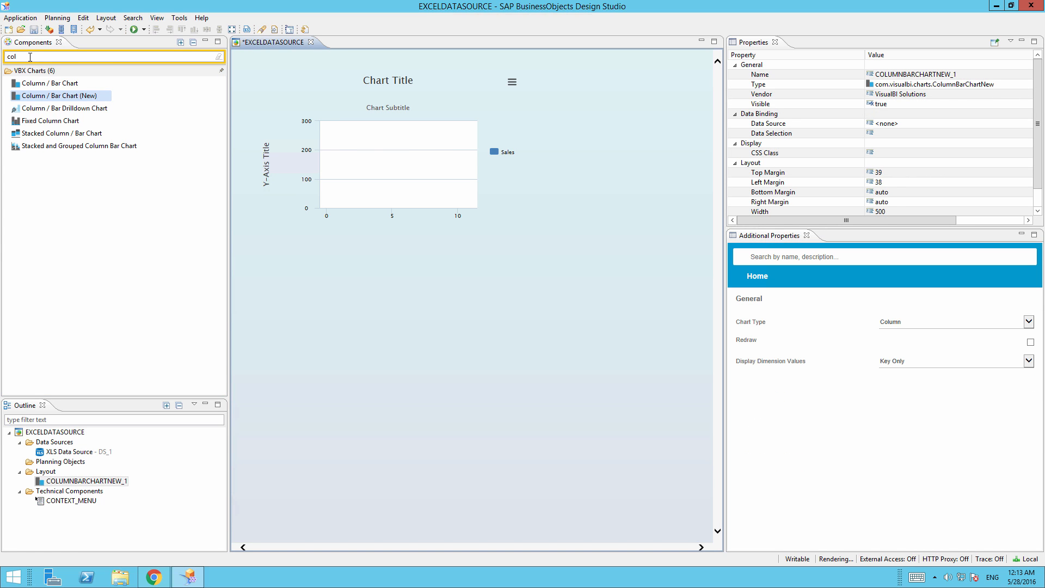
Find the VBX Utilities Table component with the filter "ta" and place it below the chart.
double_click(30, 56)
type("ta")
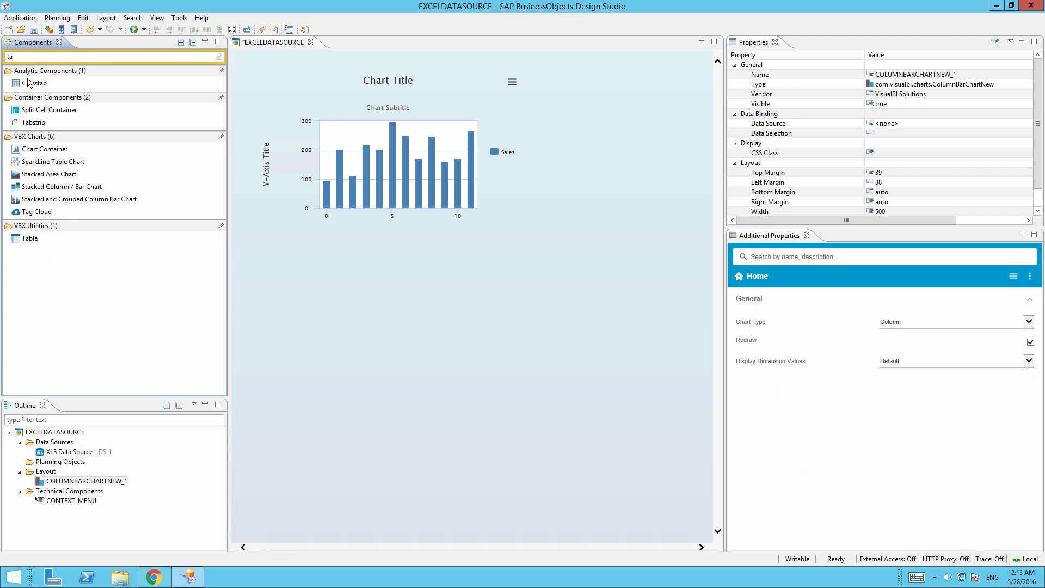
left_click_drag(28, 237, 254, 273)
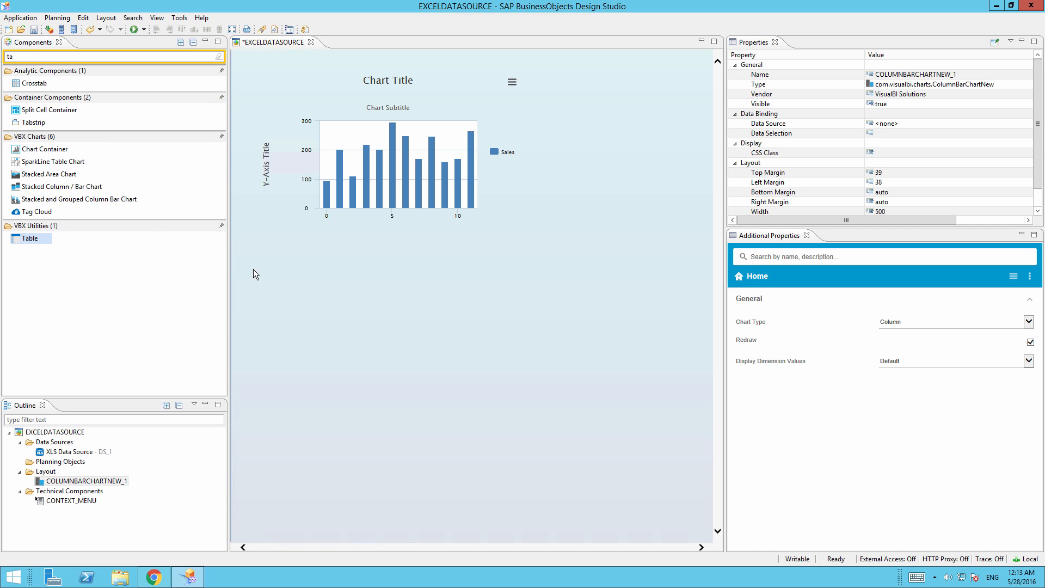
Assign the XLS data source DS_1 to both the column chart and the table.
left_click(426, 182)
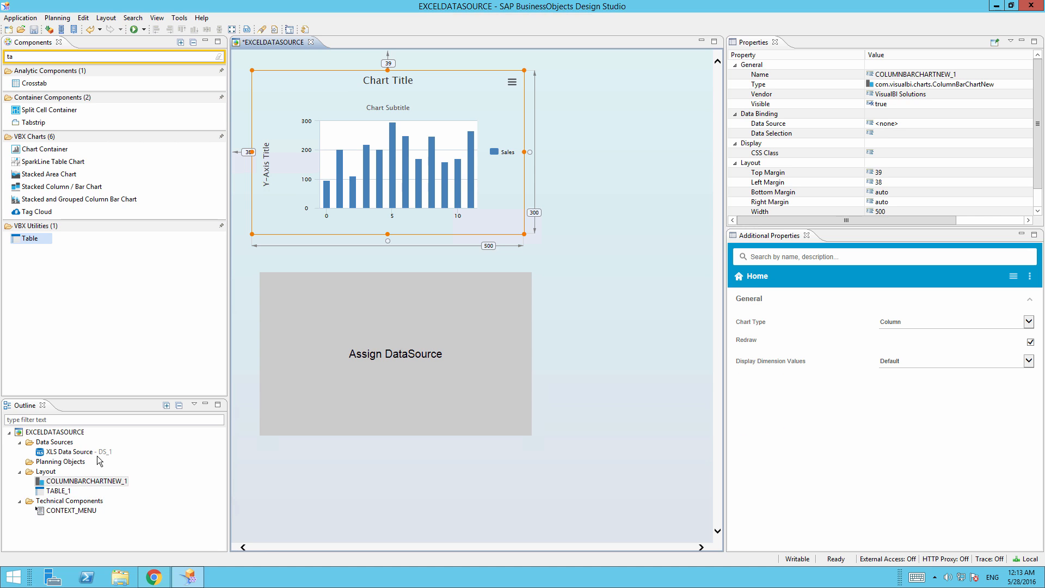
left_click_drag(96, 452, 381, 177)
left_click_drag(106, 453, 335, 372)
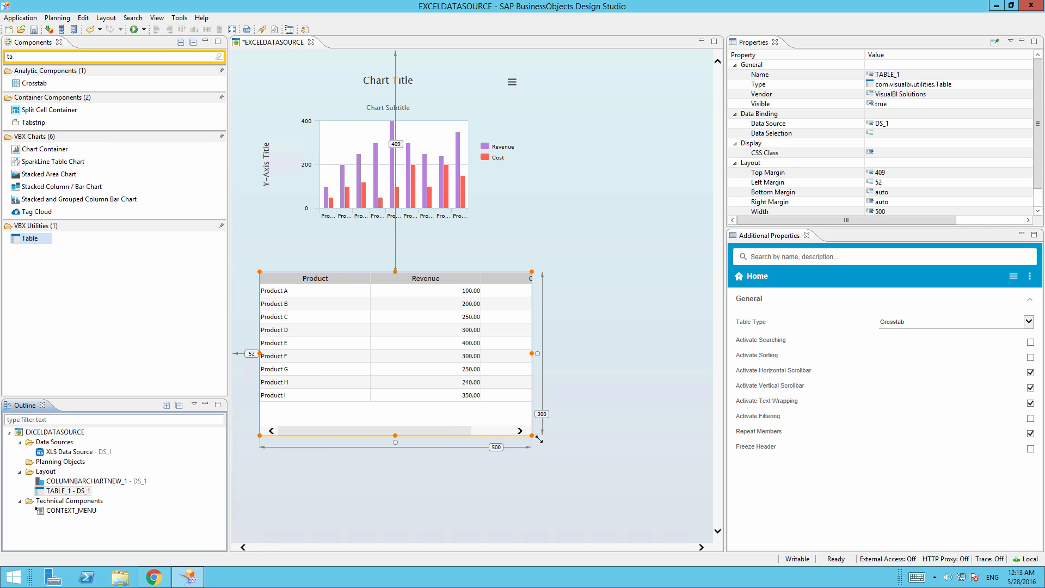
Enlarge the table to about 763 by 416 and widen the column chart above it to a similar width.
left_click_drag(537, 438, 675, 498)
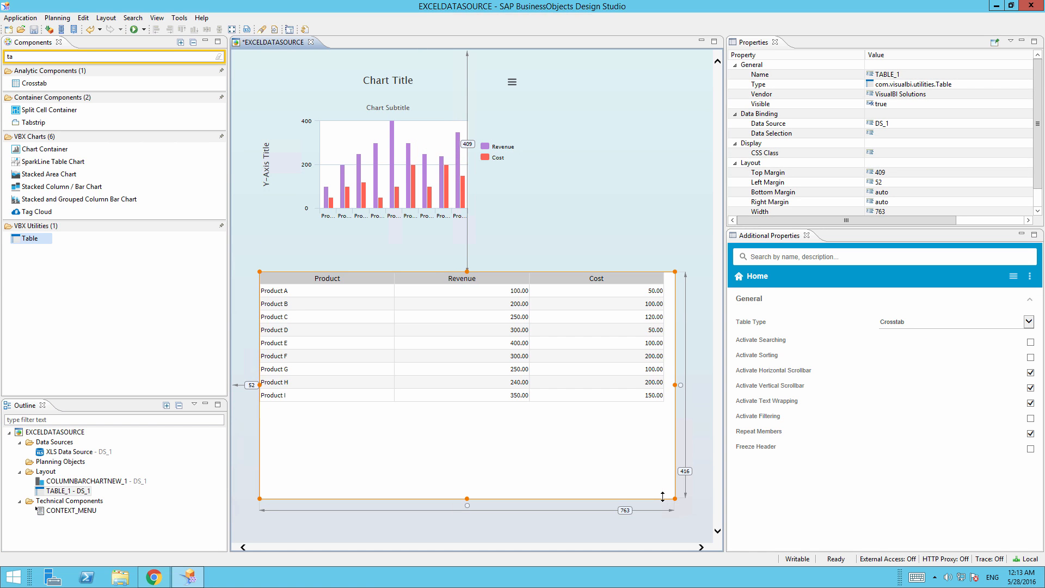
left_click(458, 180)
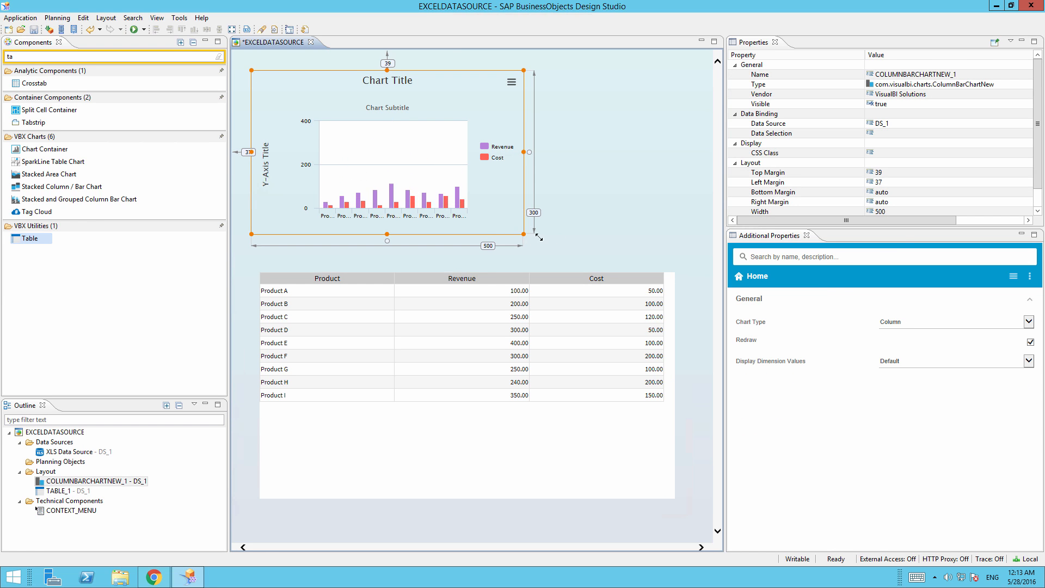
left_click_drag(524, 234, 681, 263)
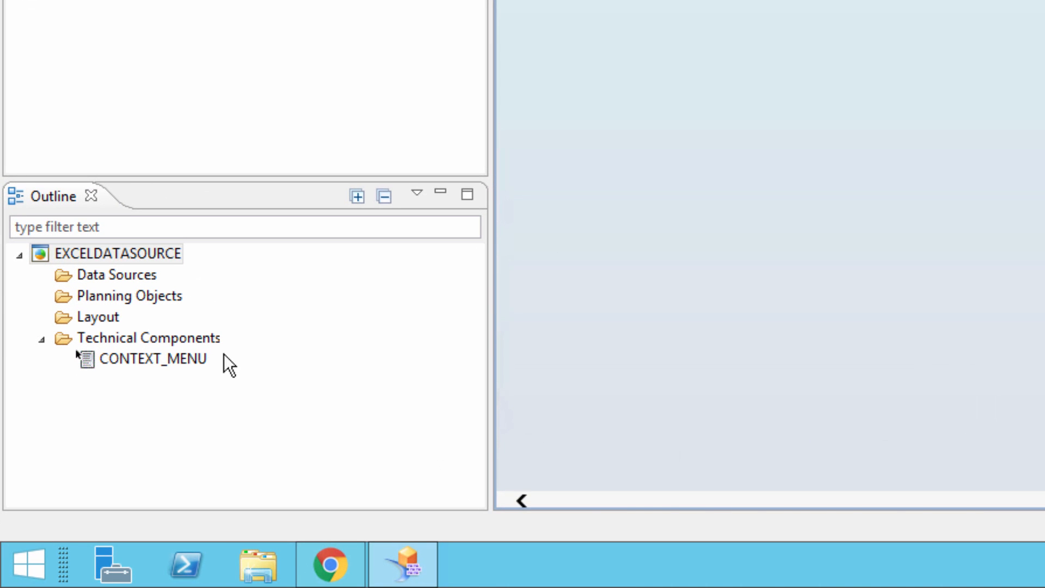
Add a custom XLS data source to the empty application and set its spreadsheet type to Google Spreadsheet.
left_click(138, 276)
right_click(150, 280)
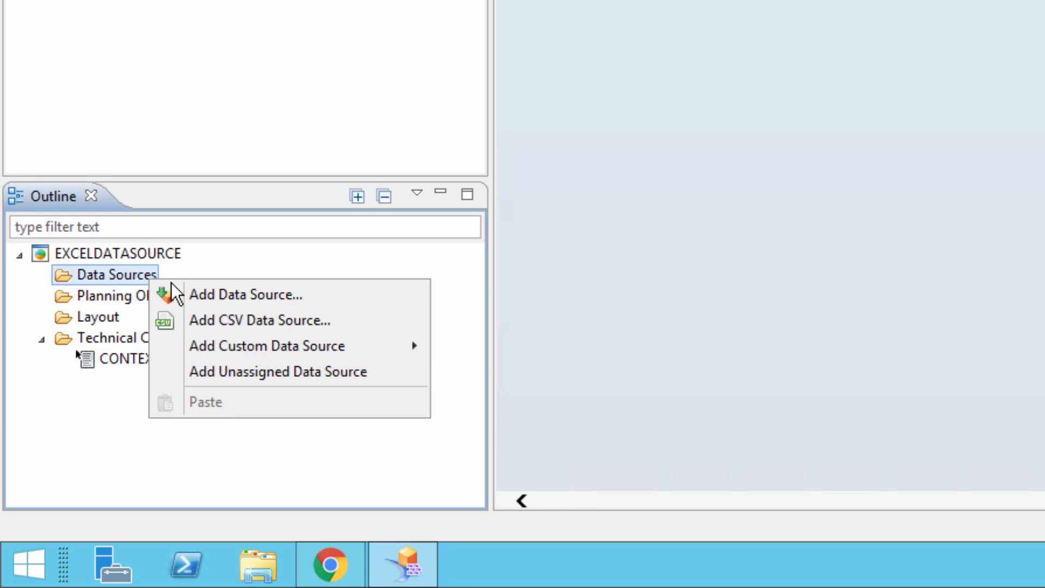
mouse_move(361, 355)
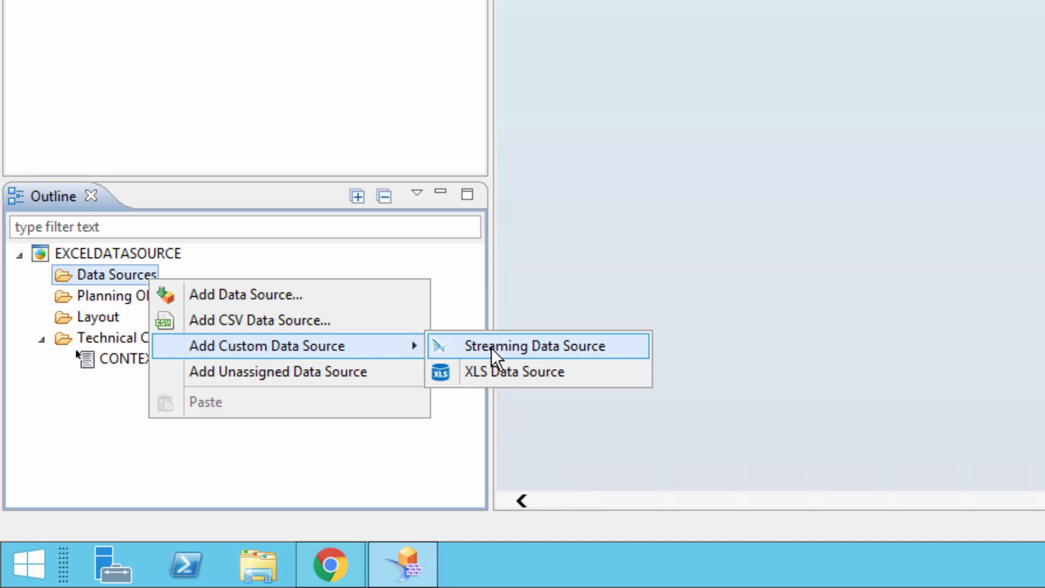
left_click(506, 376)
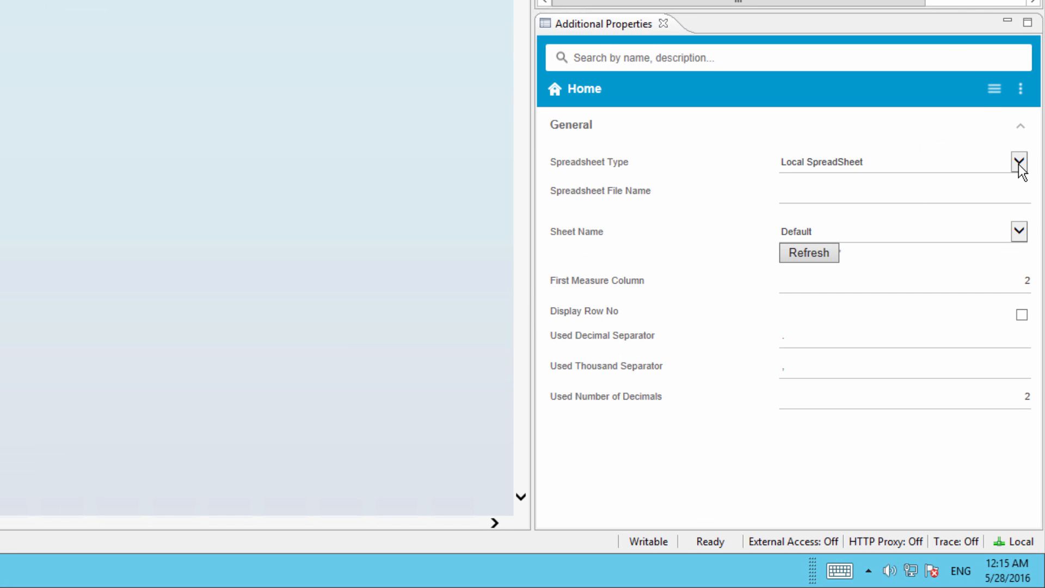
left_click(1019, 164)
left_click(861, 188)
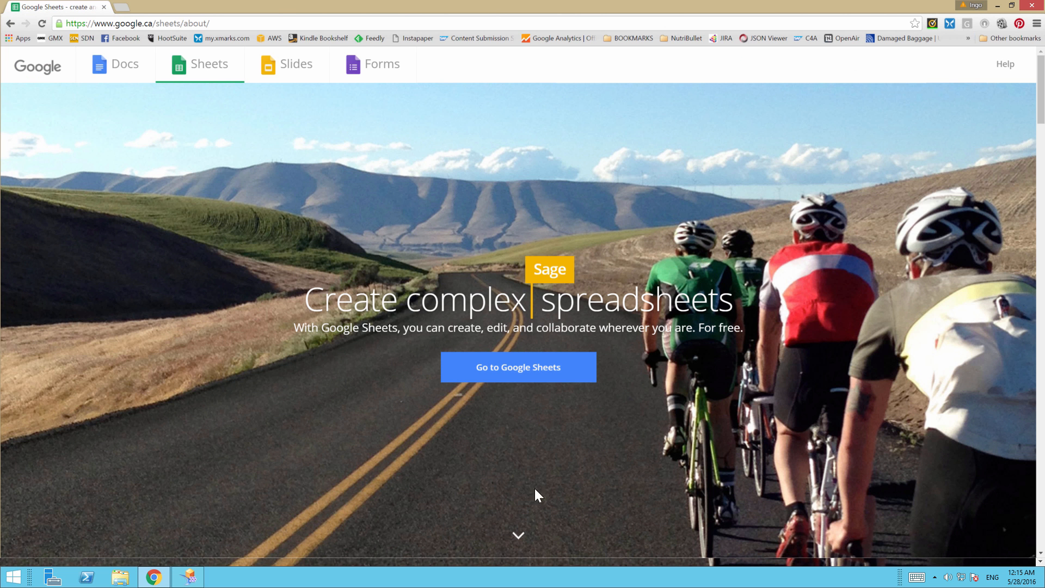
Open the Sample Data spreadsheet from Google Sheets and bring up its Publish to the web settings.
left_click(525, 373)
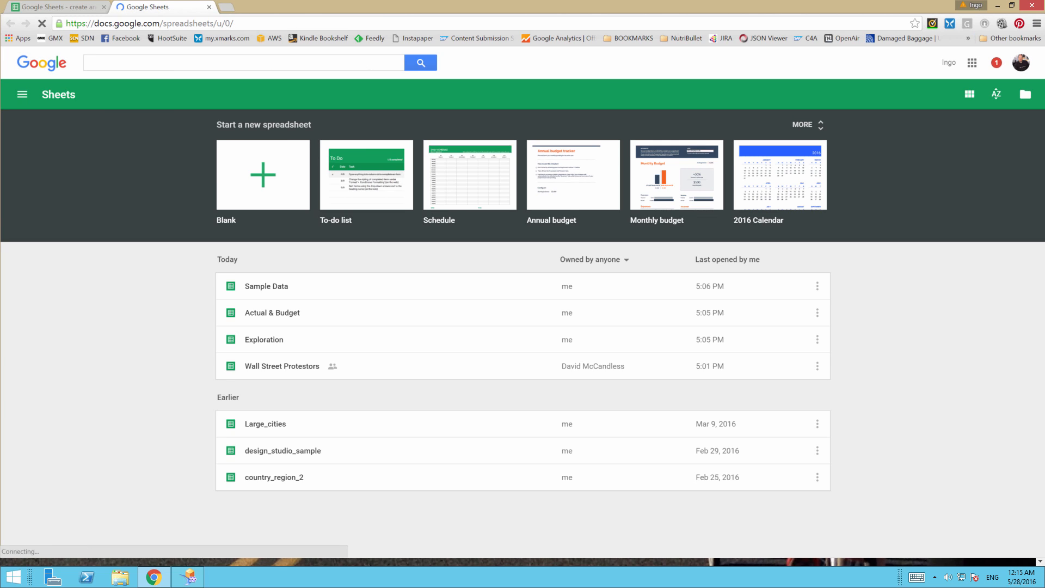
left_click(270, 289)
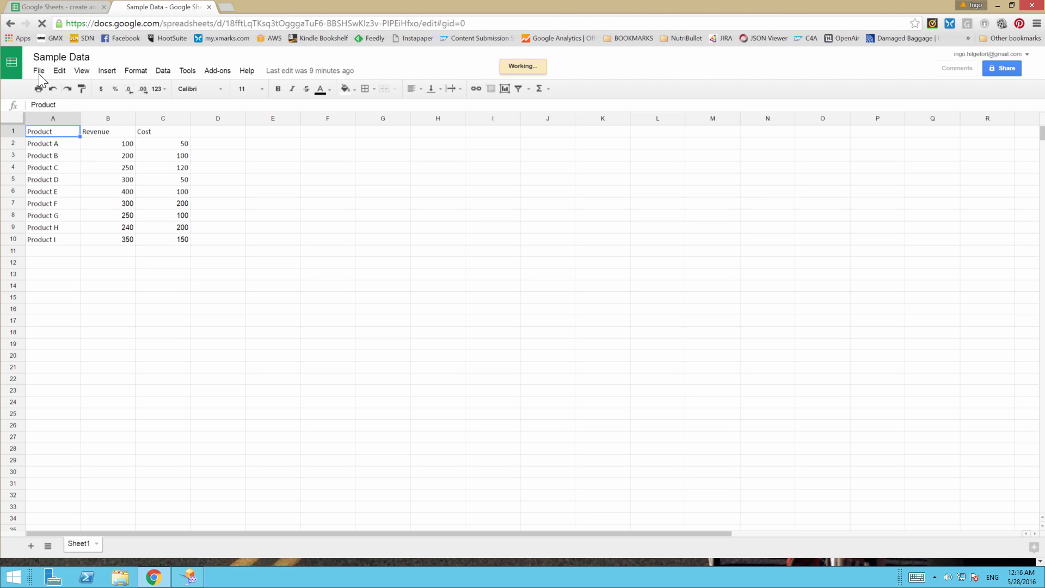
left_click(38, 74)
left_click(927, 100)
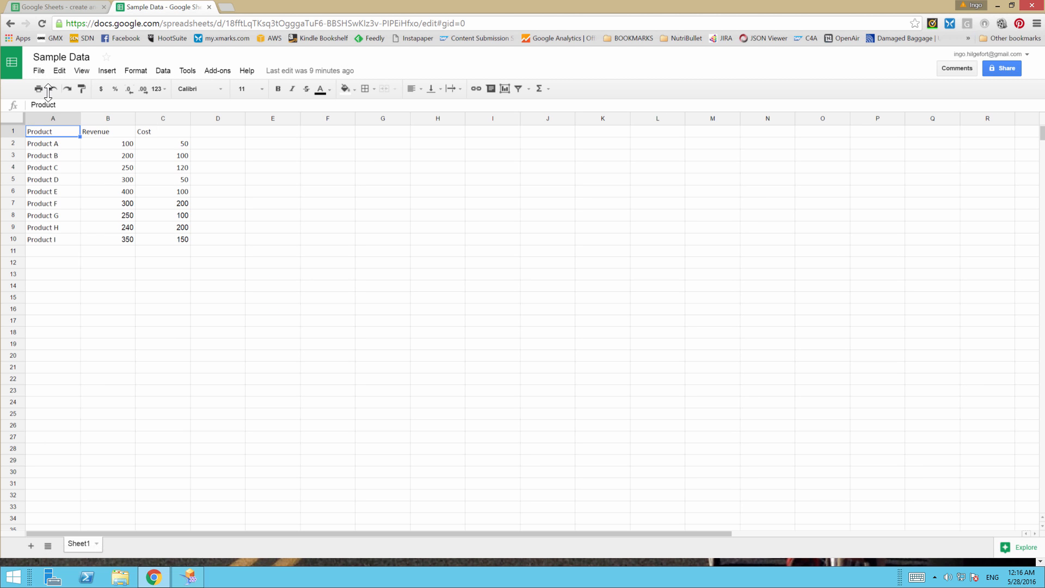
left_click(38, 71)
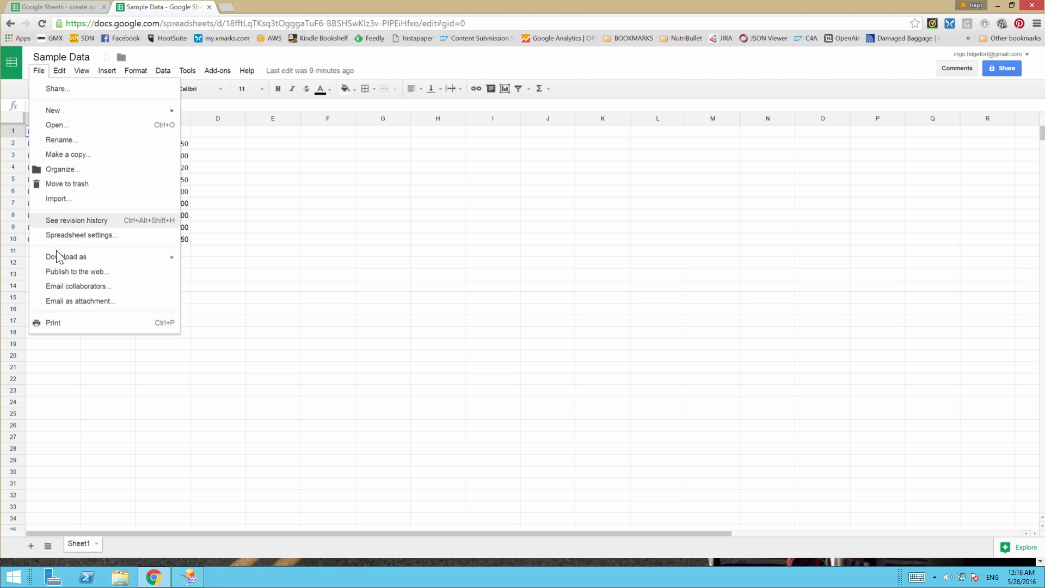
left_click(63, 272)
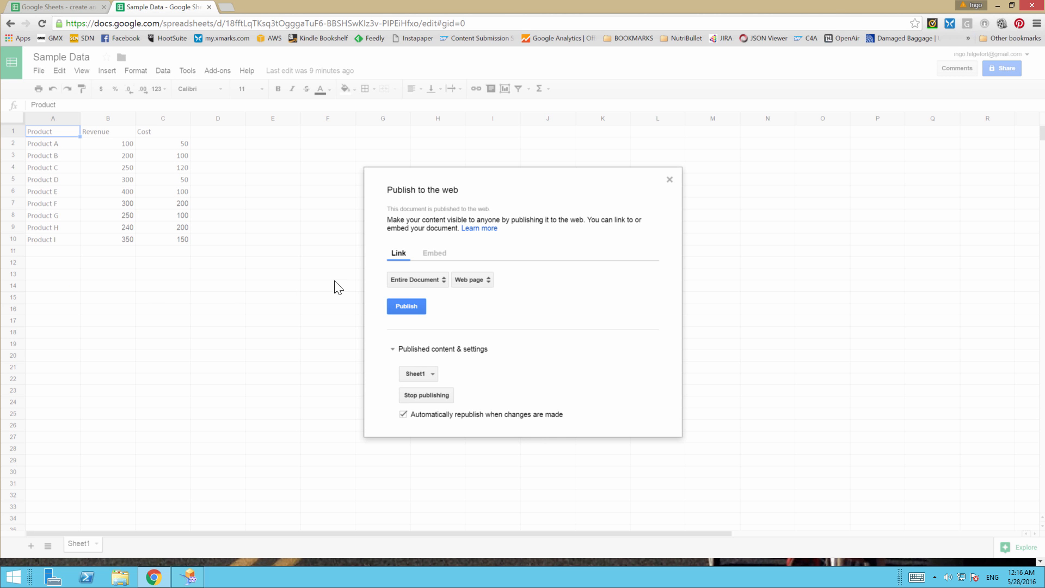
Set the published link to Sheet1 as a Web page and copy its URL.
left_click(405, 279)
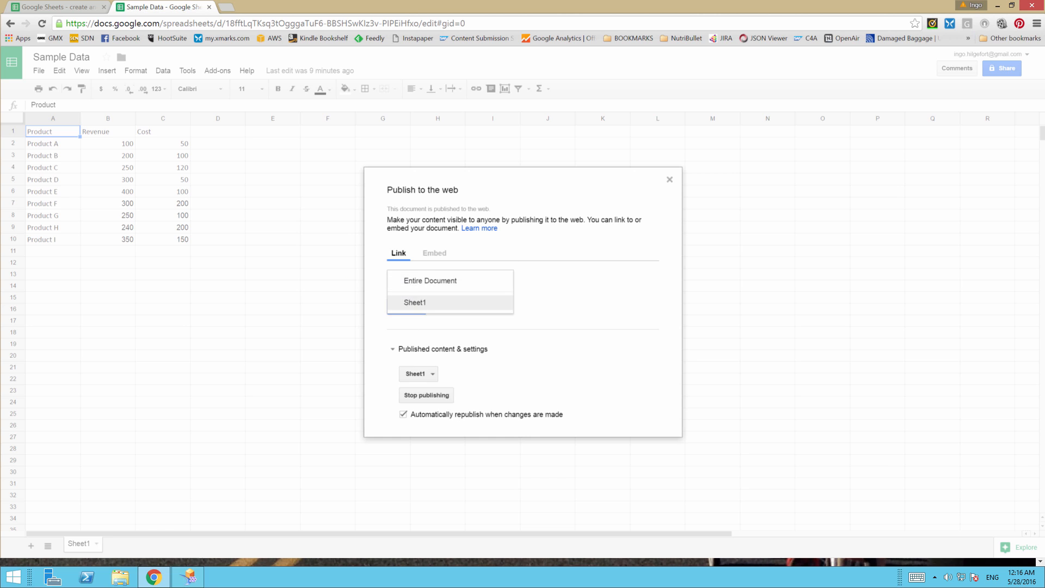
left_click(415, 302)
left_click(444, 280)
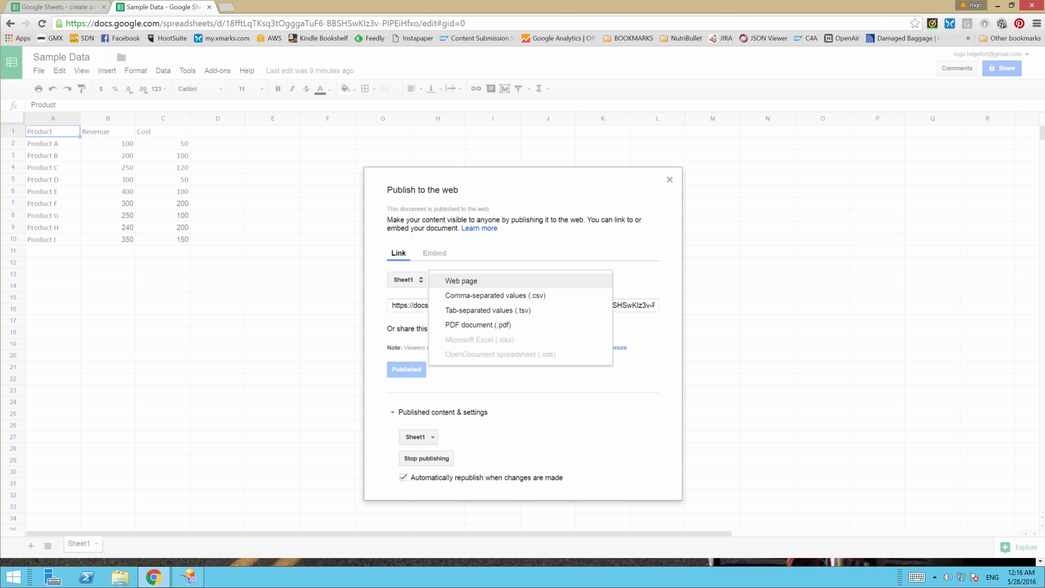
left_click(457, 281)
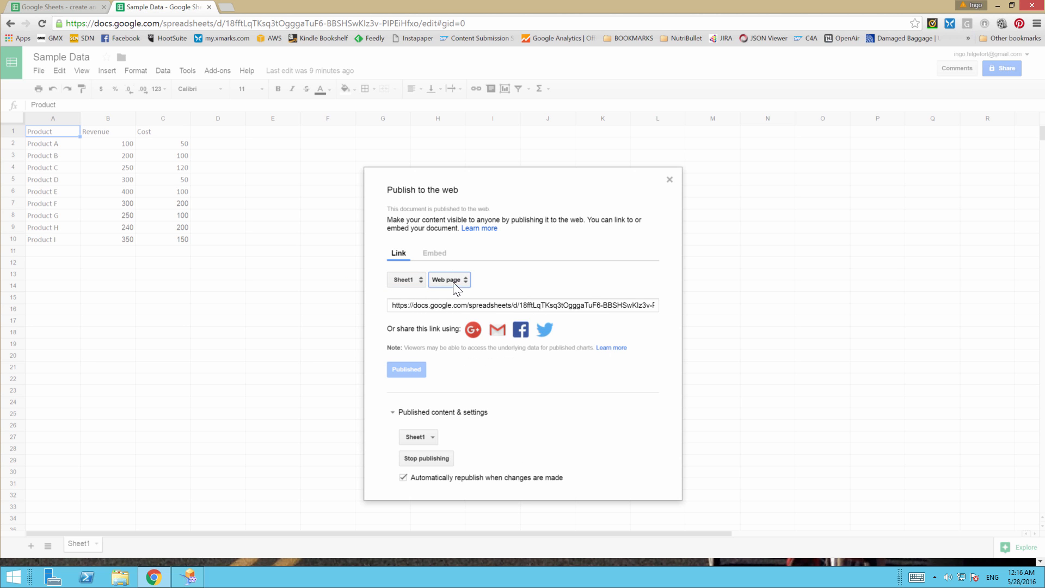
left_click(442, 305)
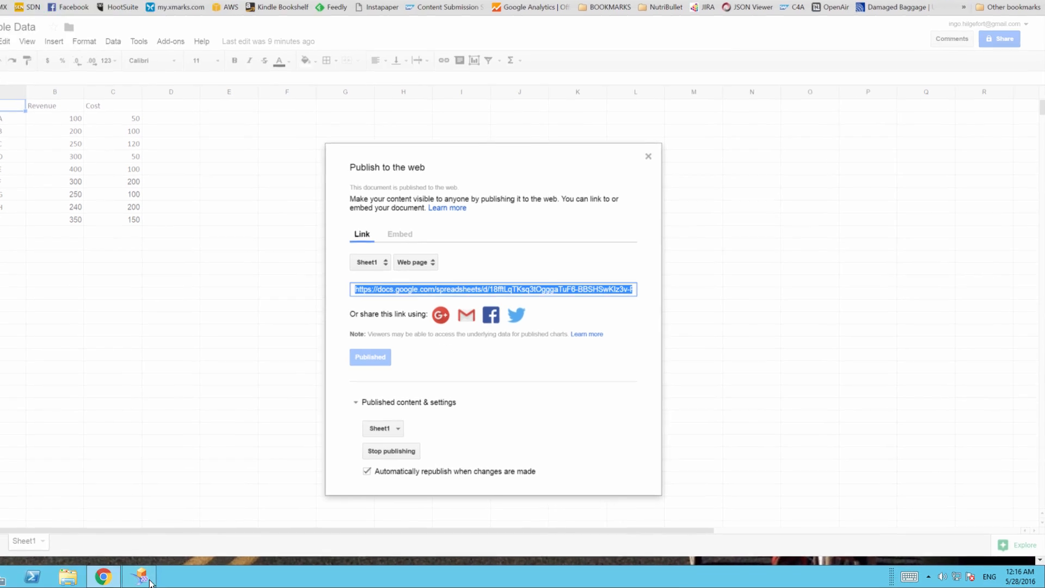
Switch to Design Studio and paste the published link as the data source's URL to Google Sheet.
left_click(188, 577)
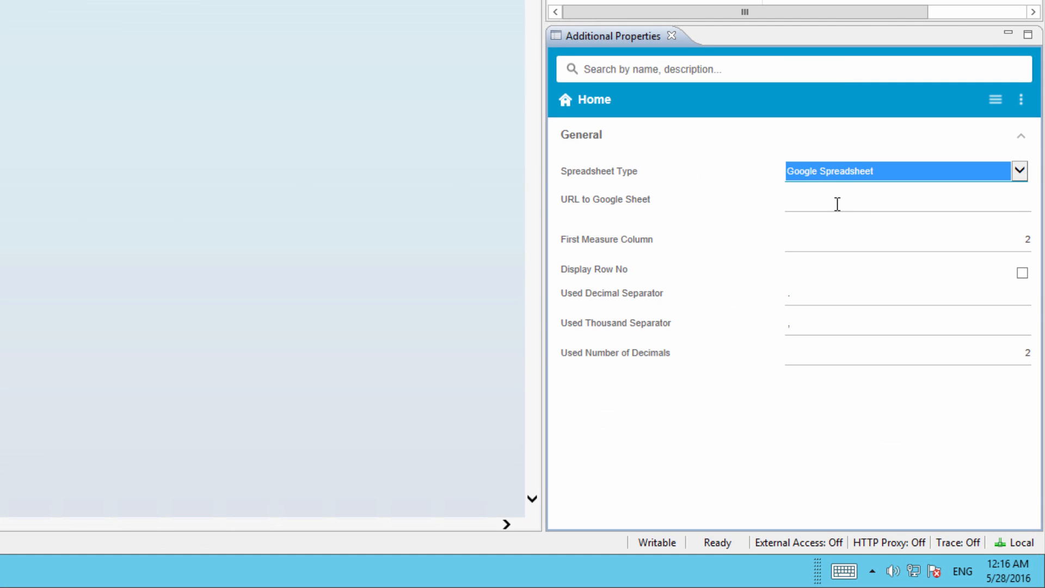
left_click(836, 201)
key("ctrl+v")
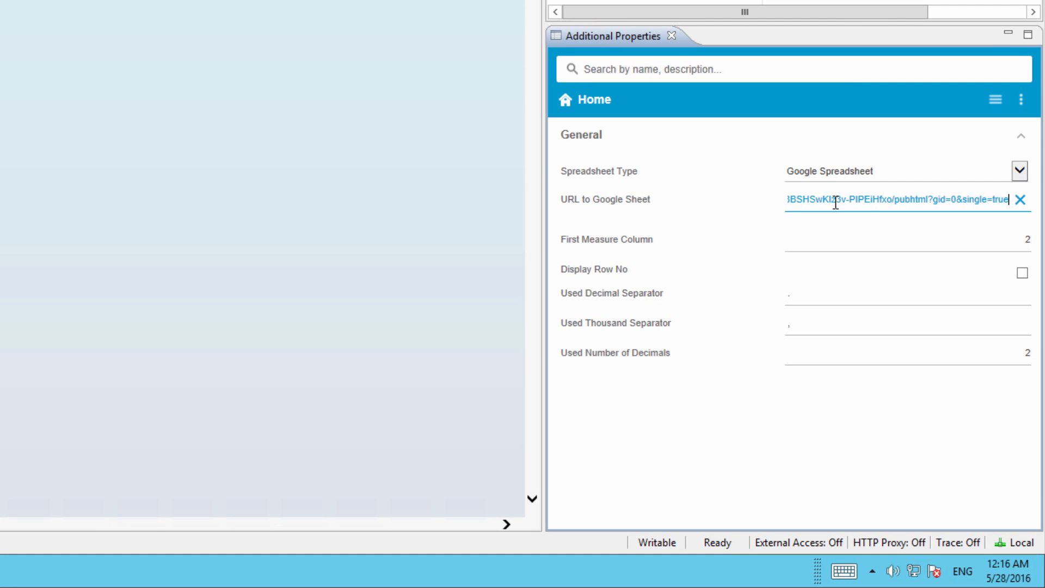
key("Tab")
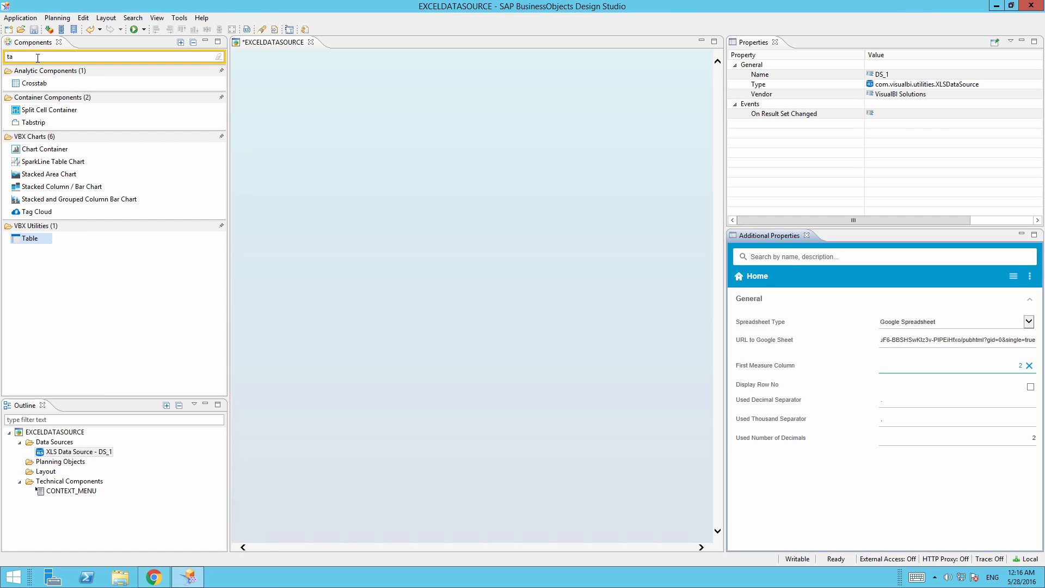
Place a VBX Utilities Table in the upper canvas and, using the filter "col", a Column / Bar Chart (New) below it.
left_click(37, 58)
left_click_drag(34, 238, 272, 97)
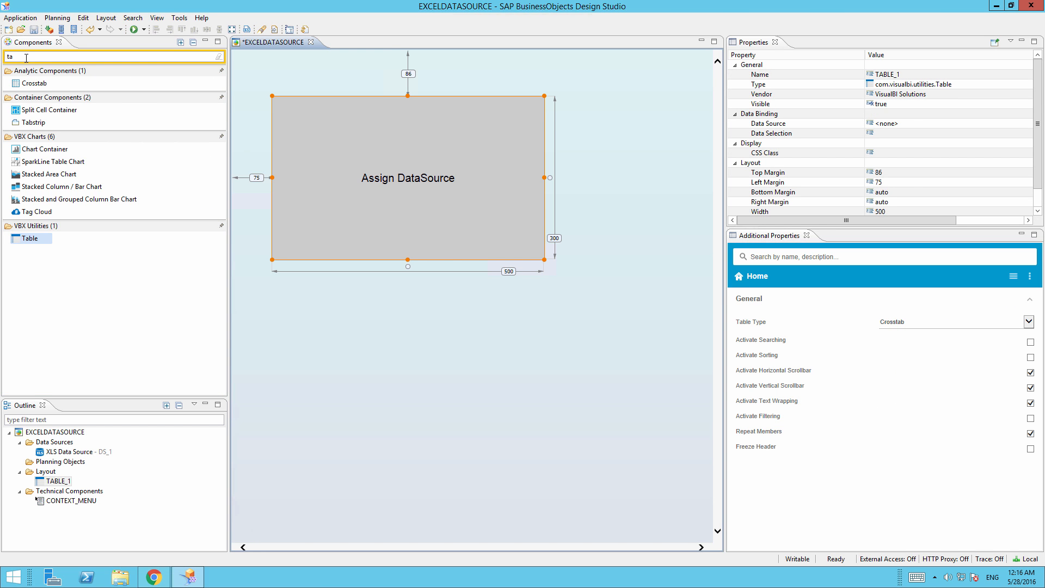
left_click(26, 57)
type("col")
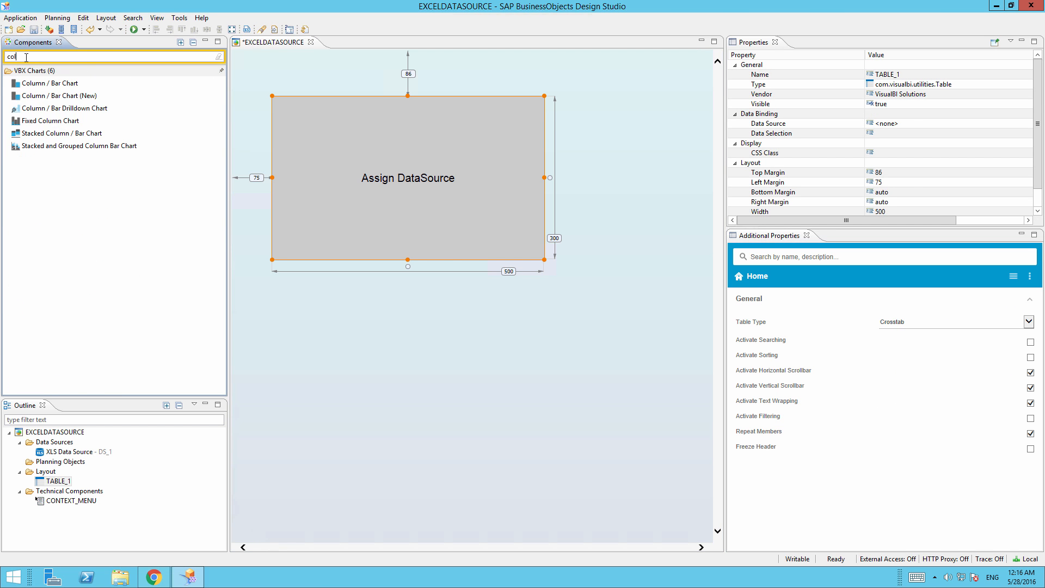
left_click_drag(57, 97, 280, 312)
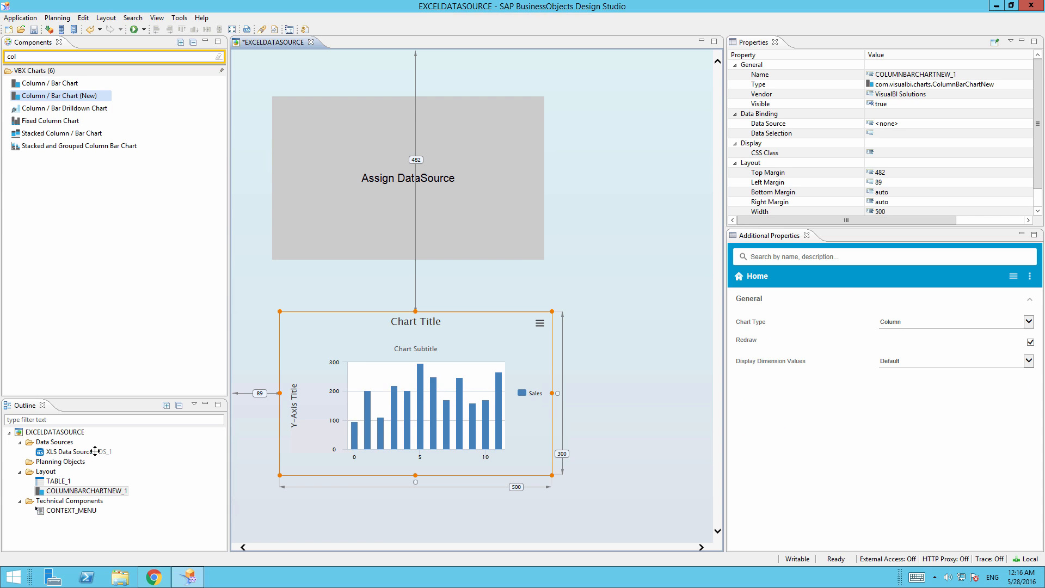
Assign XLS data source DS_1 to the table and the column chart, widening the table to about 713 and enlarging the chart.
left_click_drag(74, 451, 339, 158)
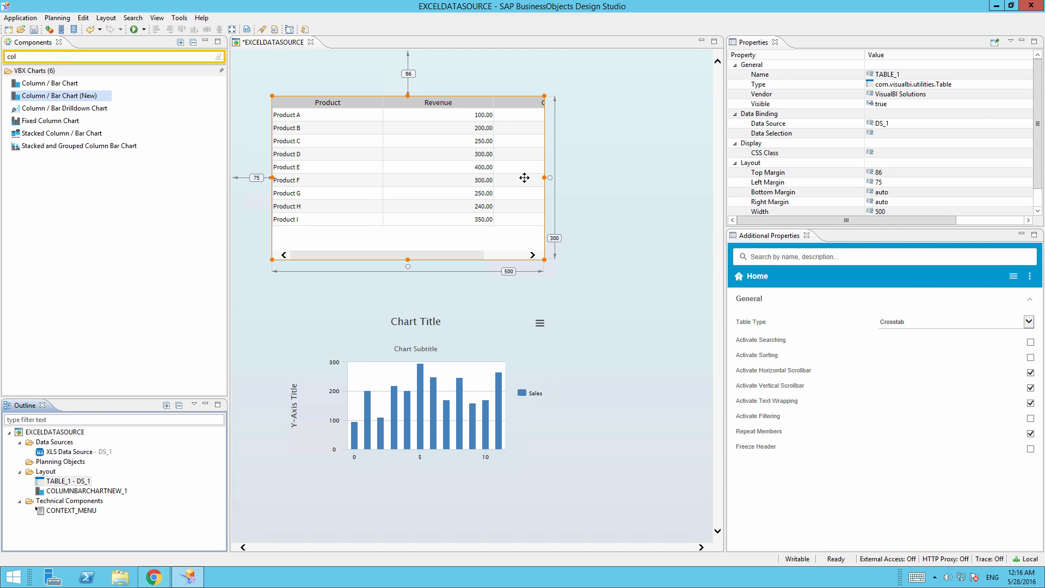
left_click_drag(546, 178, 660, 178)
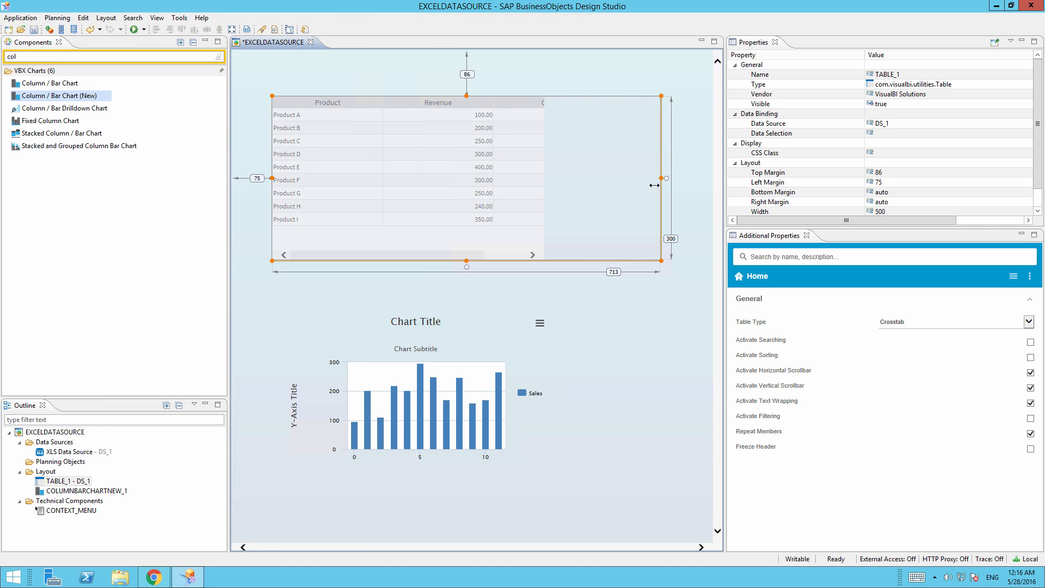
left_click_drag(90, 456, 374, 411)
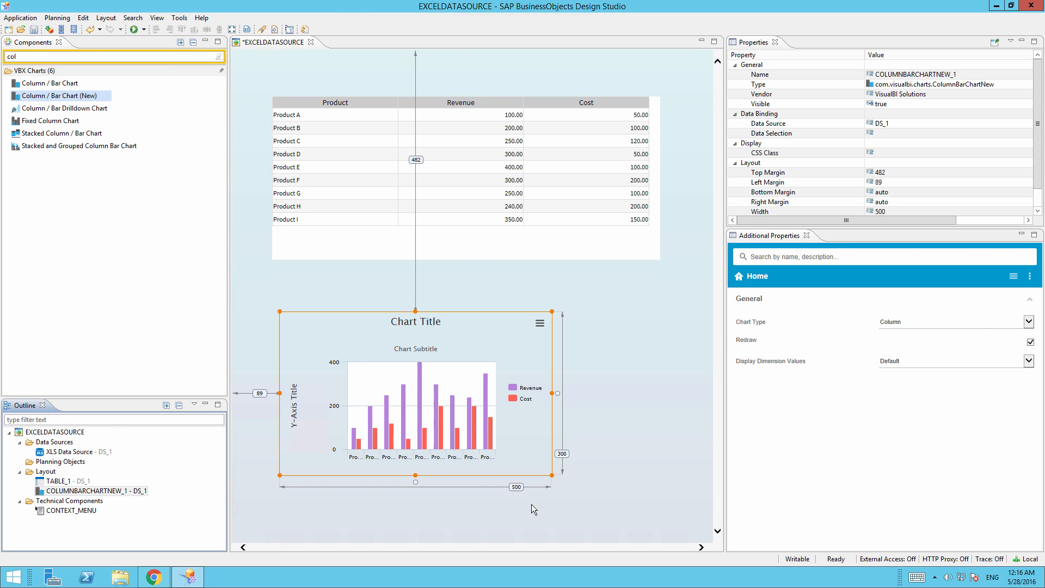
left_click_drag(552, 479, 662, 511)
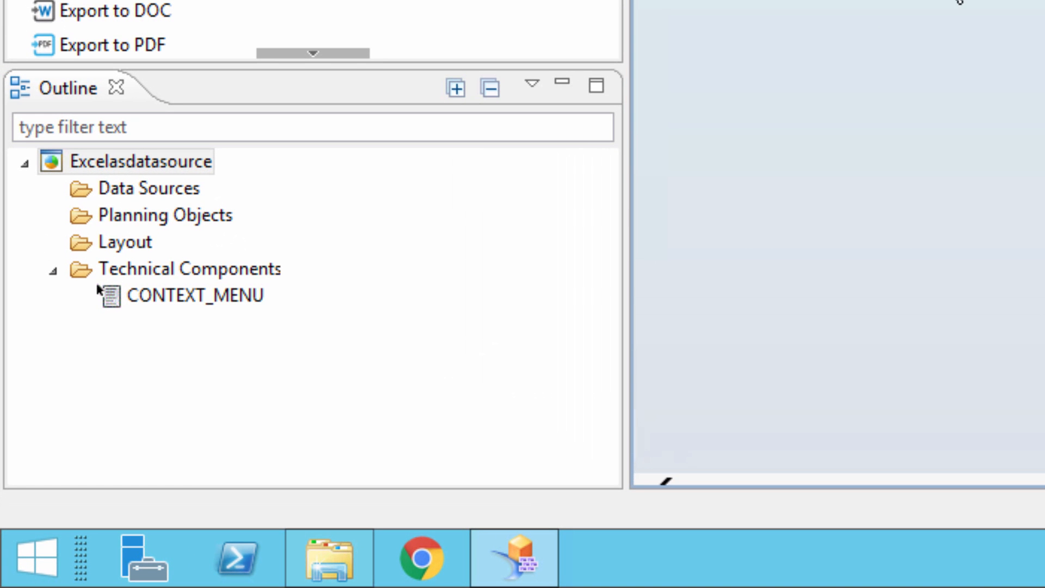
Add a custom XLS data source to the Excelasdatasource application and set its spreadsheet type to SAP BusinessObjects BI Platform.
right_click(184, 199)
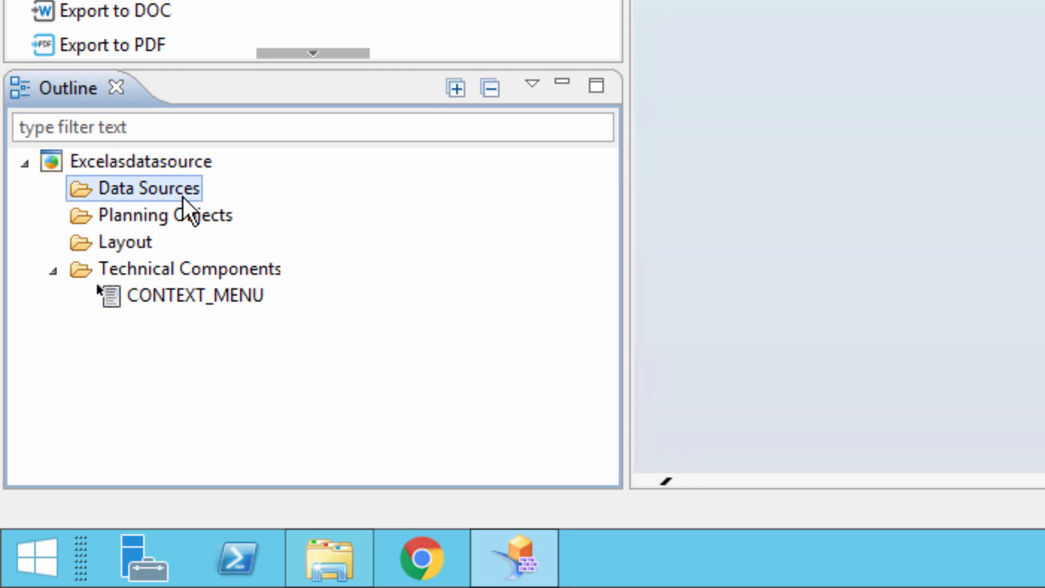
mouse_move(350, 261)
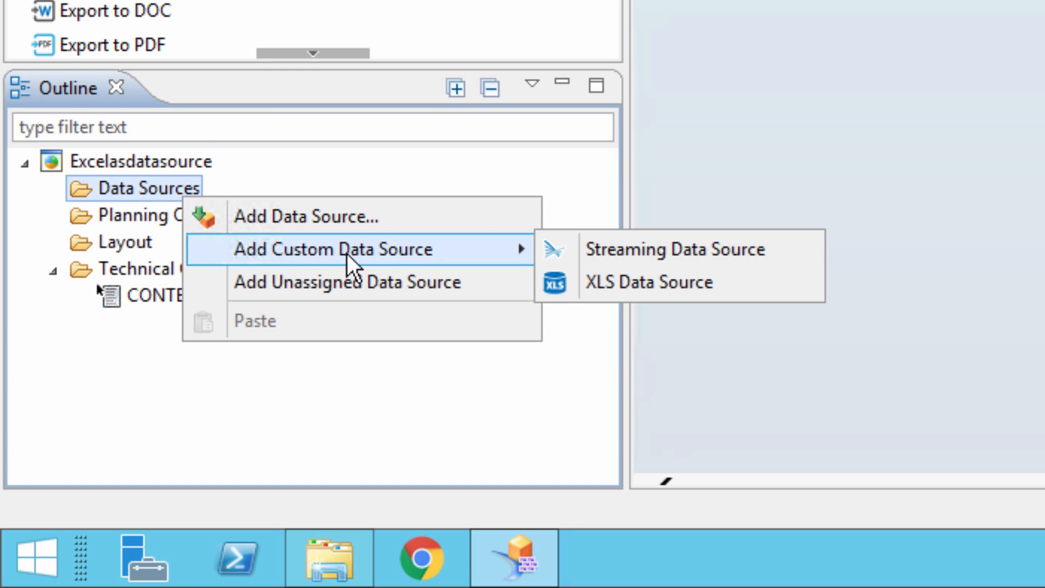
left_click(647, 286)
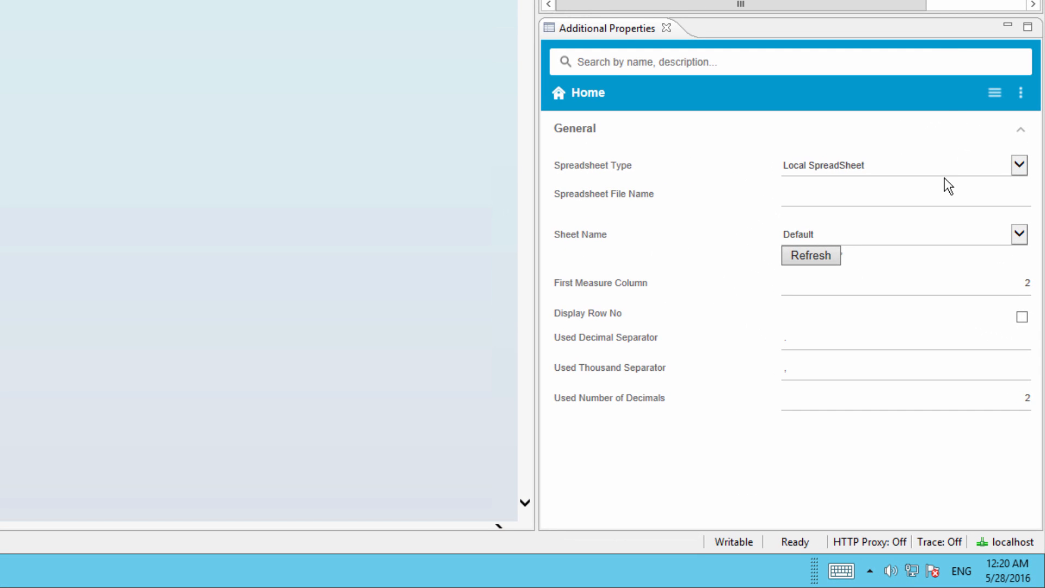
left_click(945, 166)
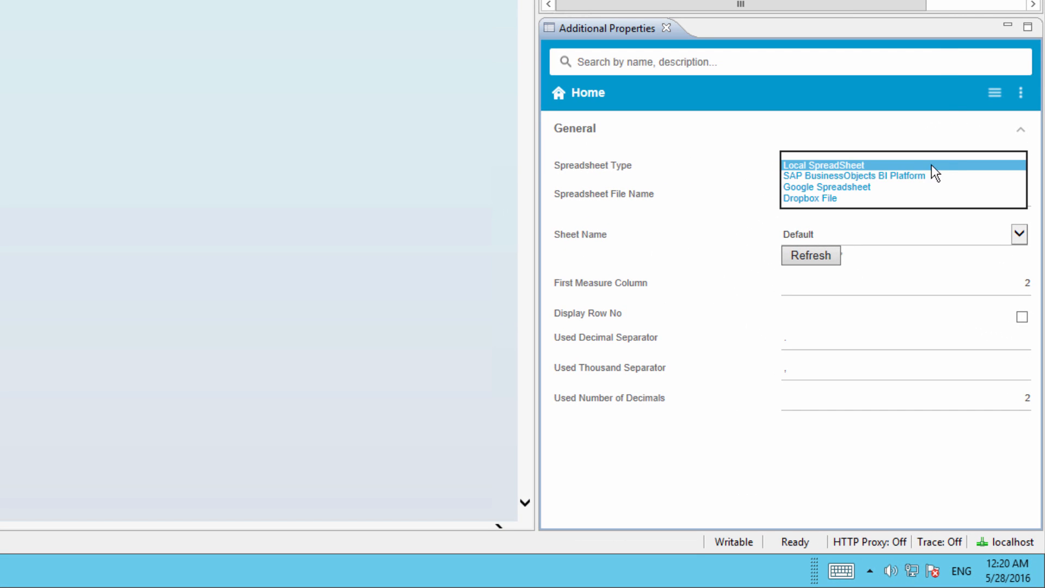
left_click(914, 175)
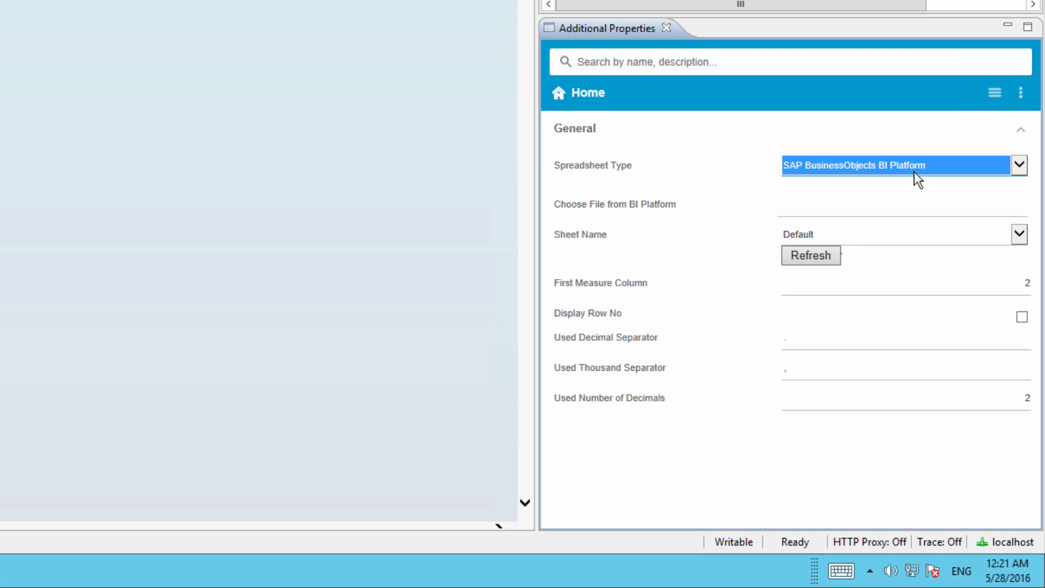
Upload Sample_Data.xls.csv from the local Downloads folder to the Design Studio Training folder on the BI platform.
left_click(887, 207)
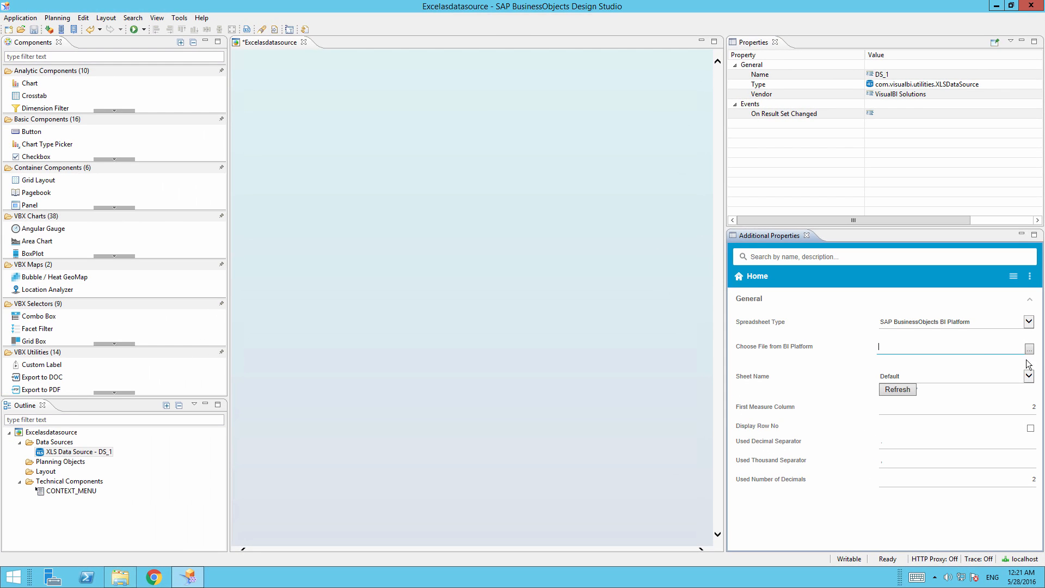
left_click(1030, 349)
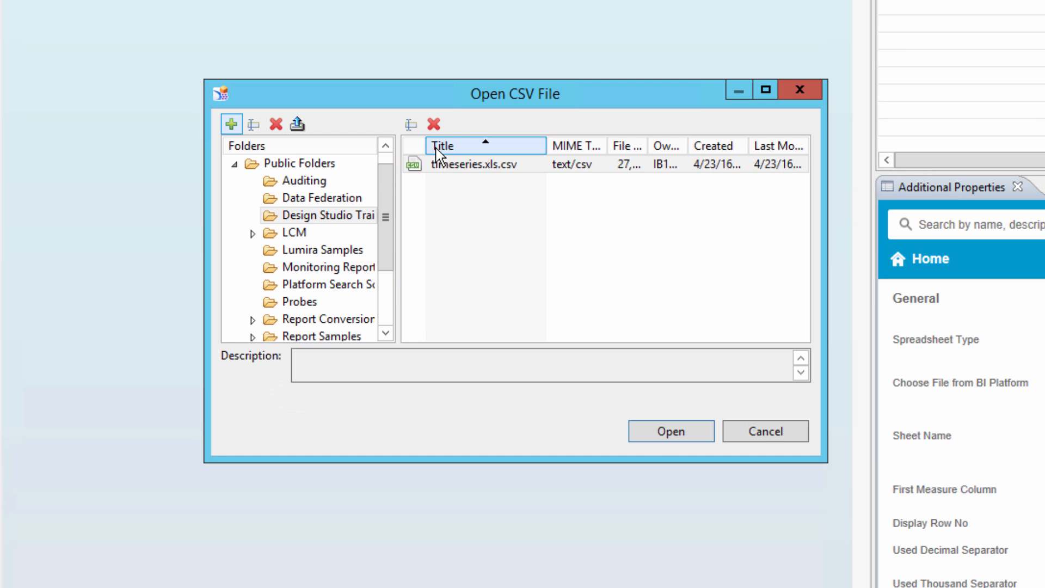
left_click(297, 125)
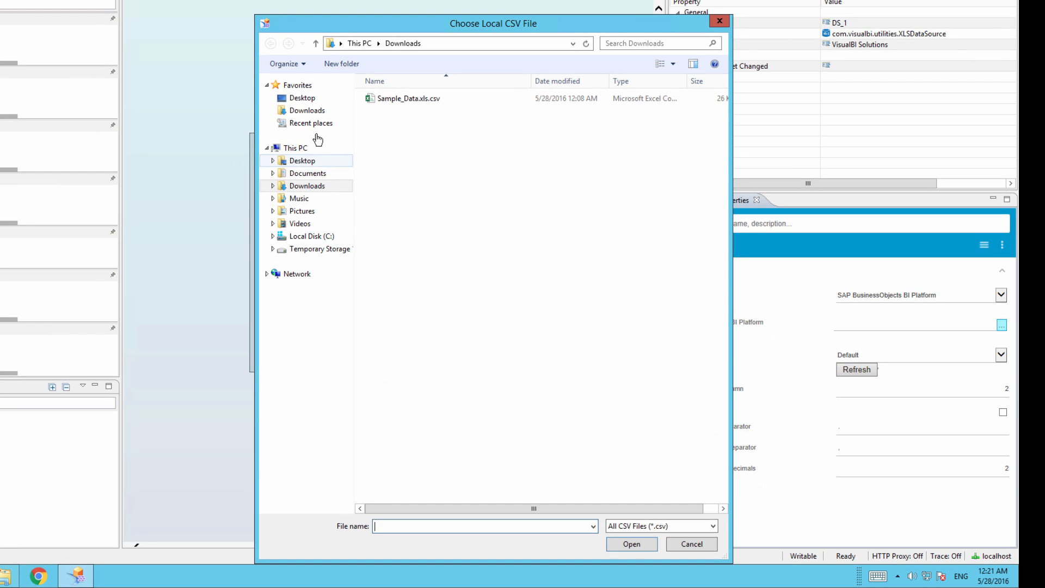
left_click(395, 100)
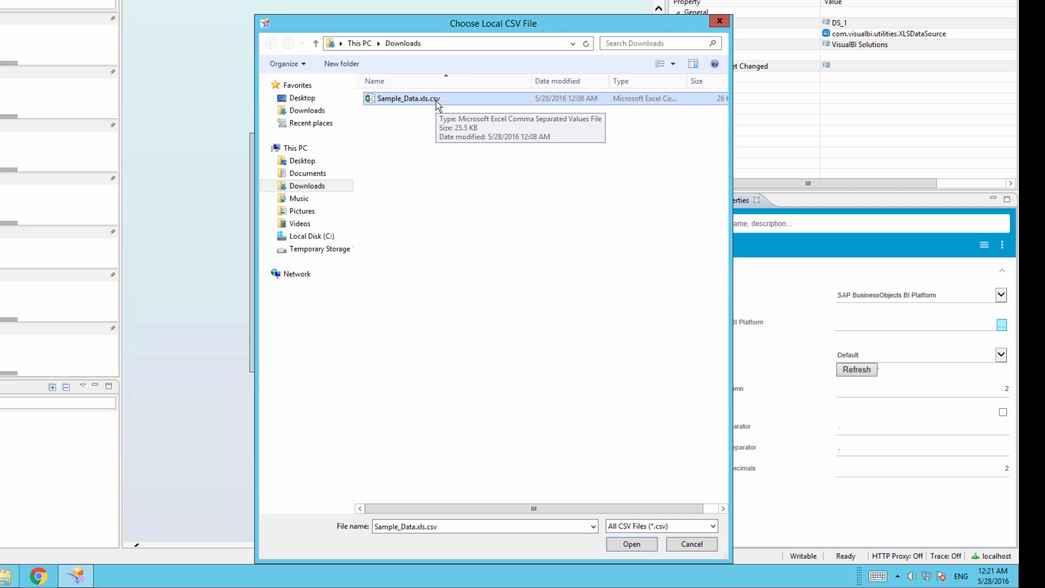
left_click(622, 542)
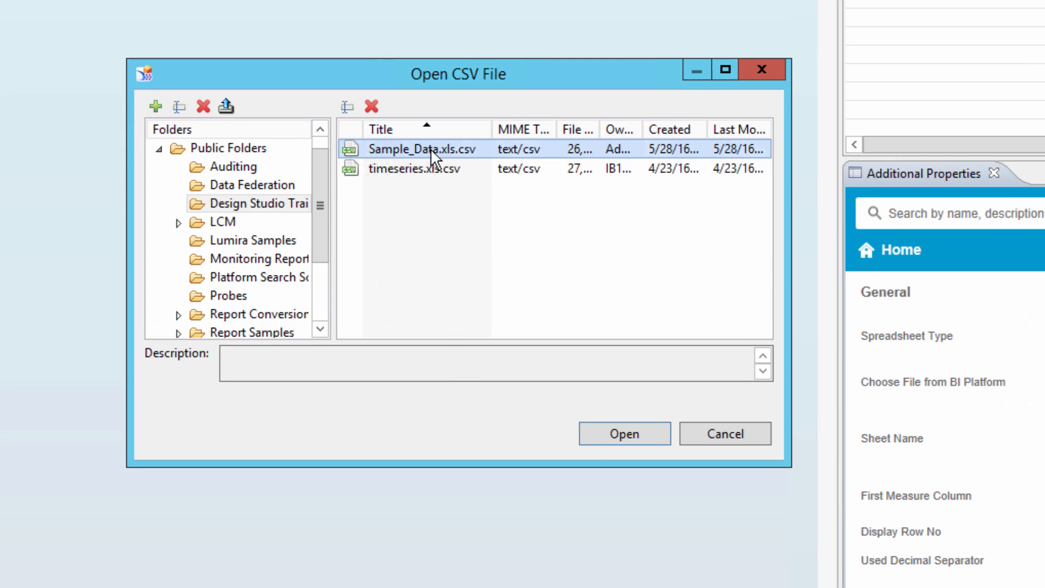
Choose the uploaded Sample_Data.xls.csv as the data source's file and set the sheet name to Sheet1.
left_click(614, 439)
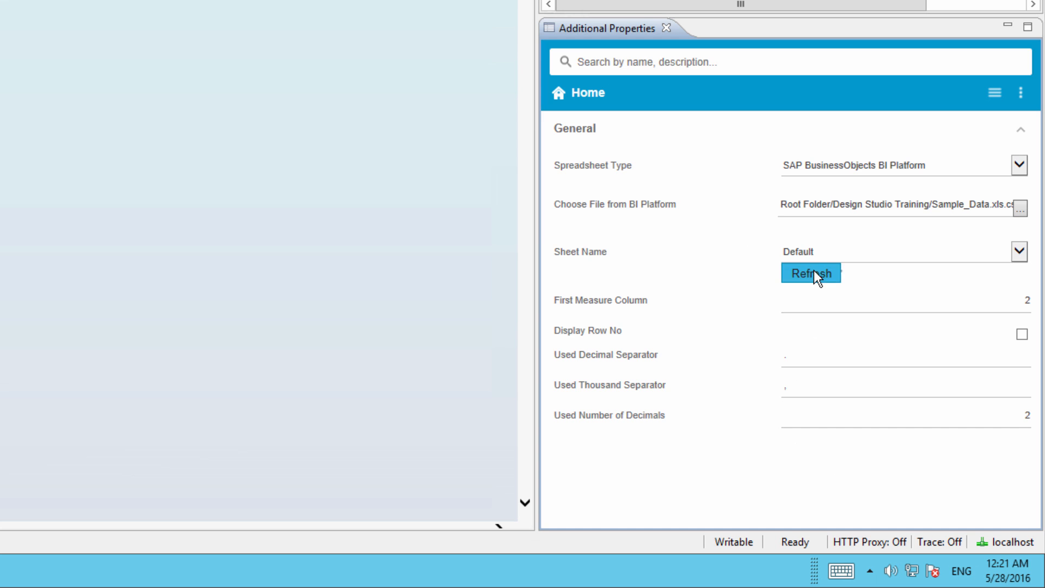
left_click(829, 250)
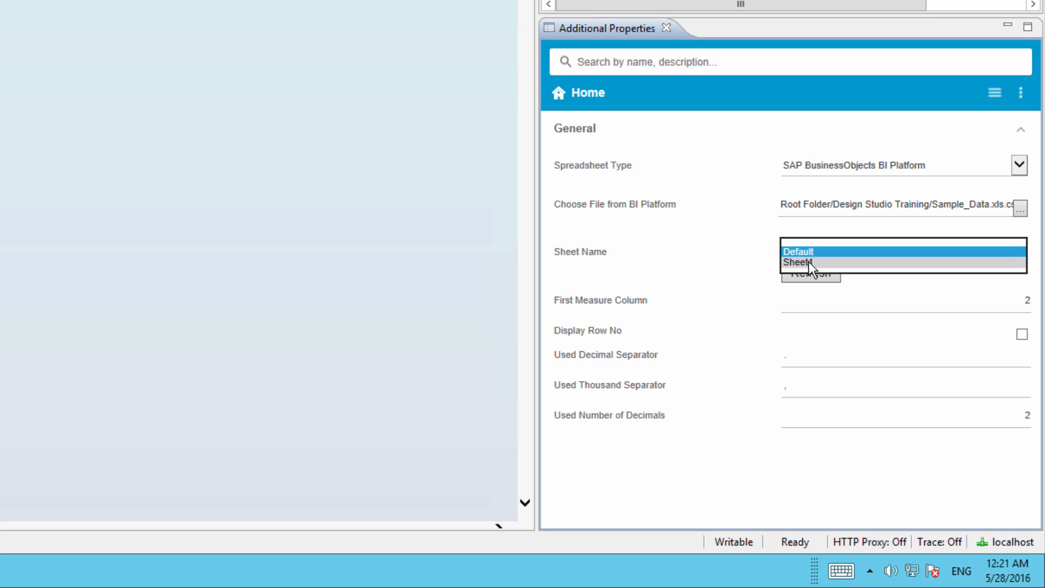
left_click(808, 262)
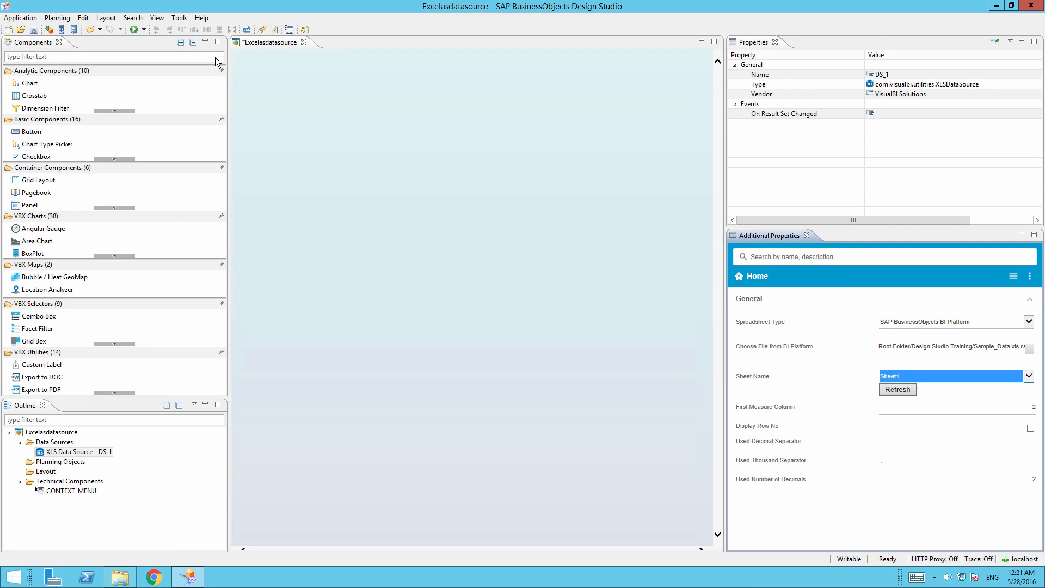
Find the VBX Utilities Table with the filter "ta" and place it with about 58 top margin and 72 left margin.
left_click(213, 54)
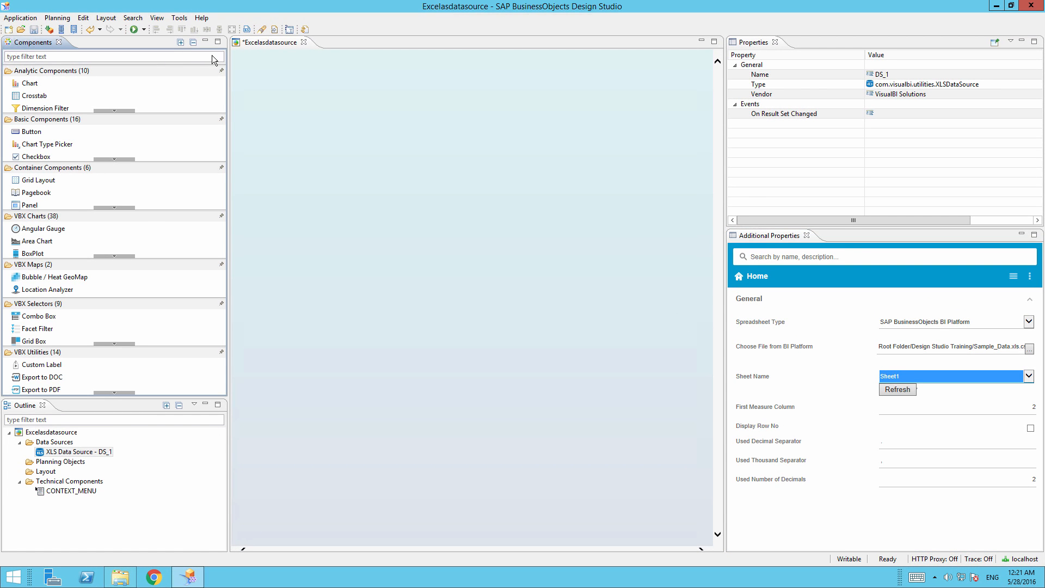
left_click(199, 56)
type("ta")
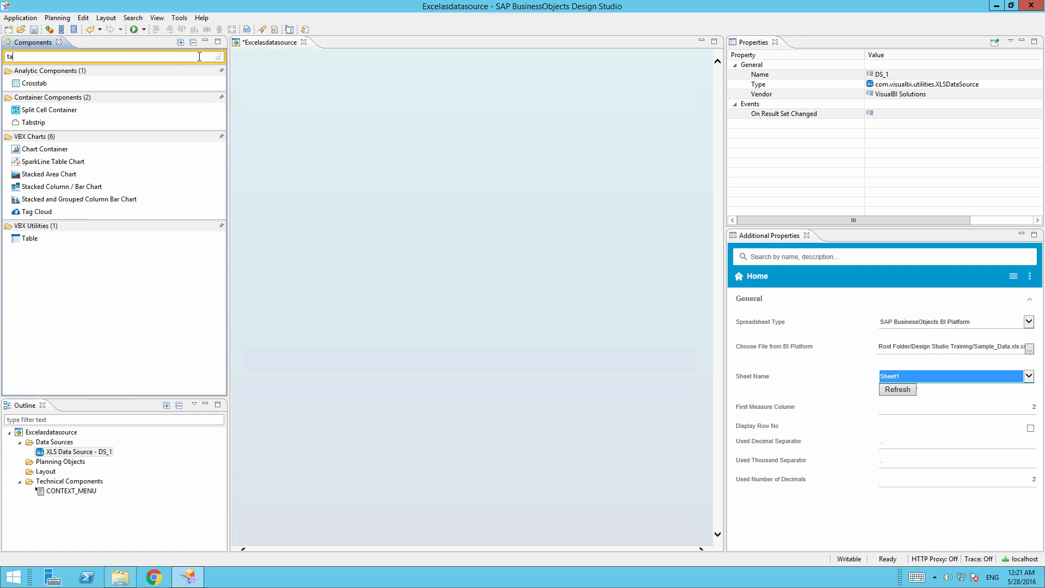
left_click_drag(21, 244, 264, 80)
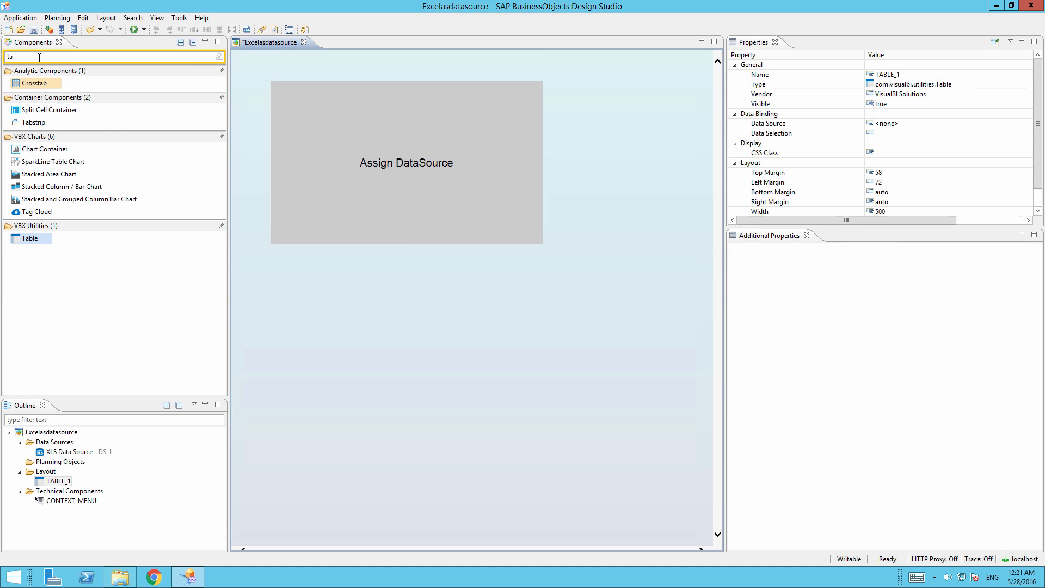
Find the VBX Column / Bar Chart (New) with the filter "col" and place it below the table with about 474 top margin and 82 left margin.
left_click(39, 57)
key("BackSpace")
key("BackSpace")
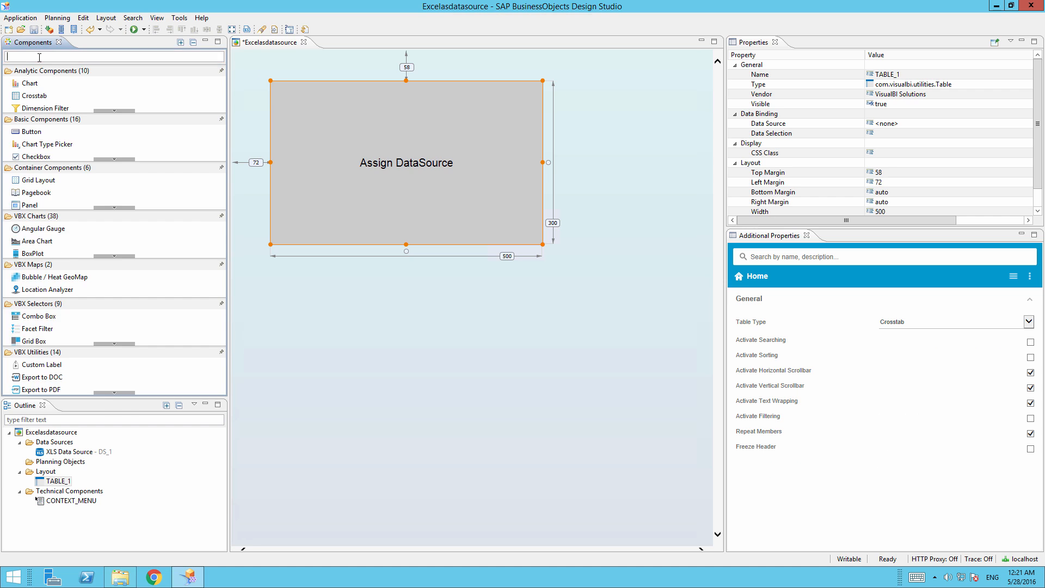
type("col")
left_click_drag(55, 96, 258, 261)
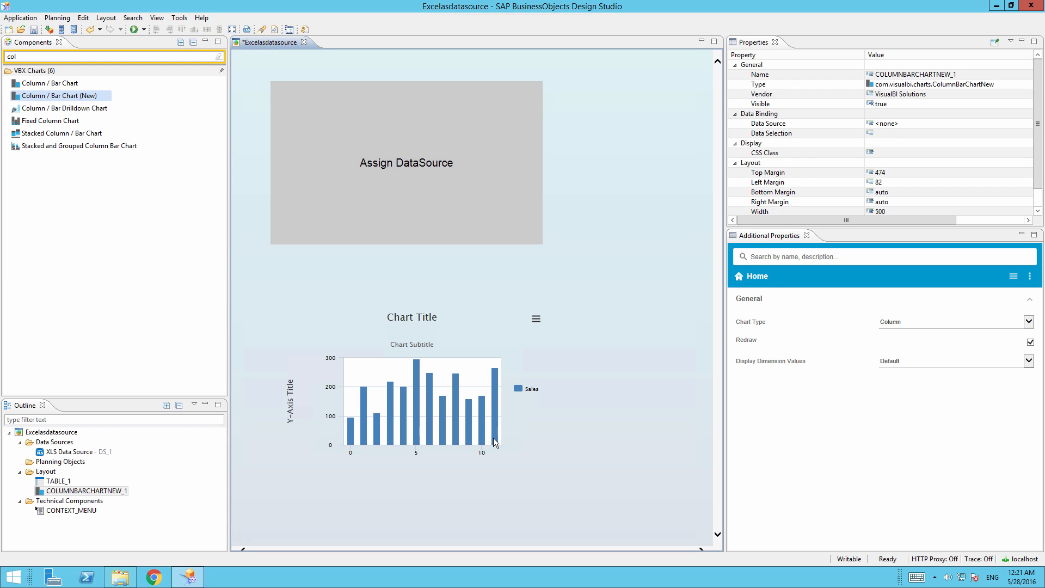
Enlarge the column chart to about 666 wide and the table above it to about 679 wide by 397 high.
left_click(494, 441)
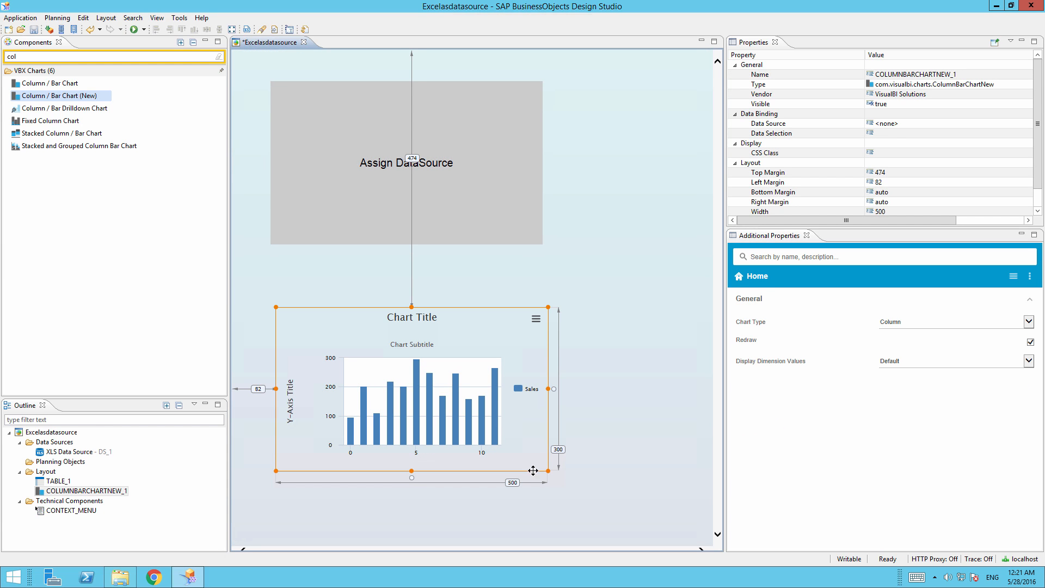
left_click_drag(548, 471, 639, 518)
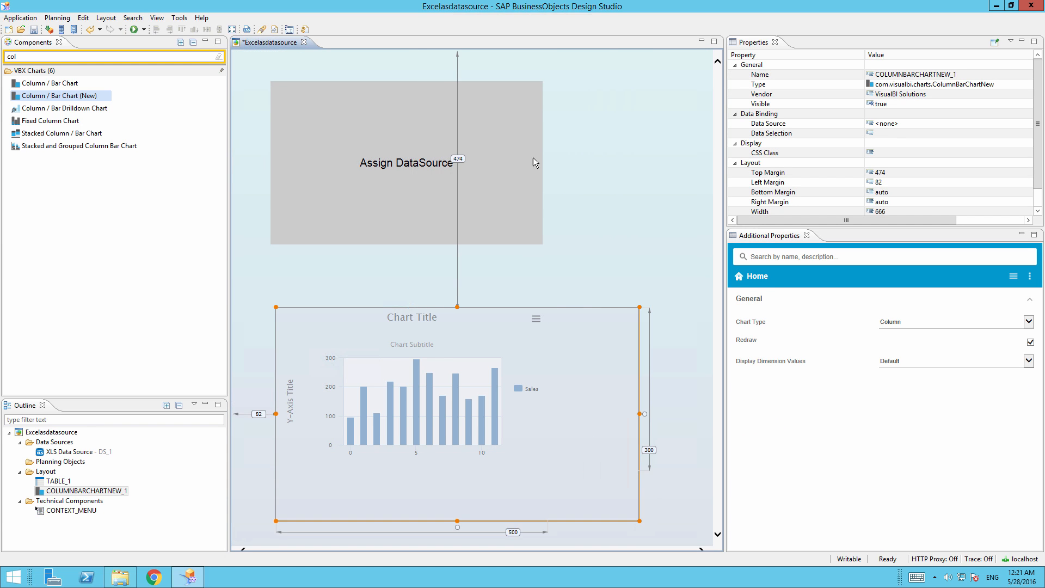
left_click(537, 220)
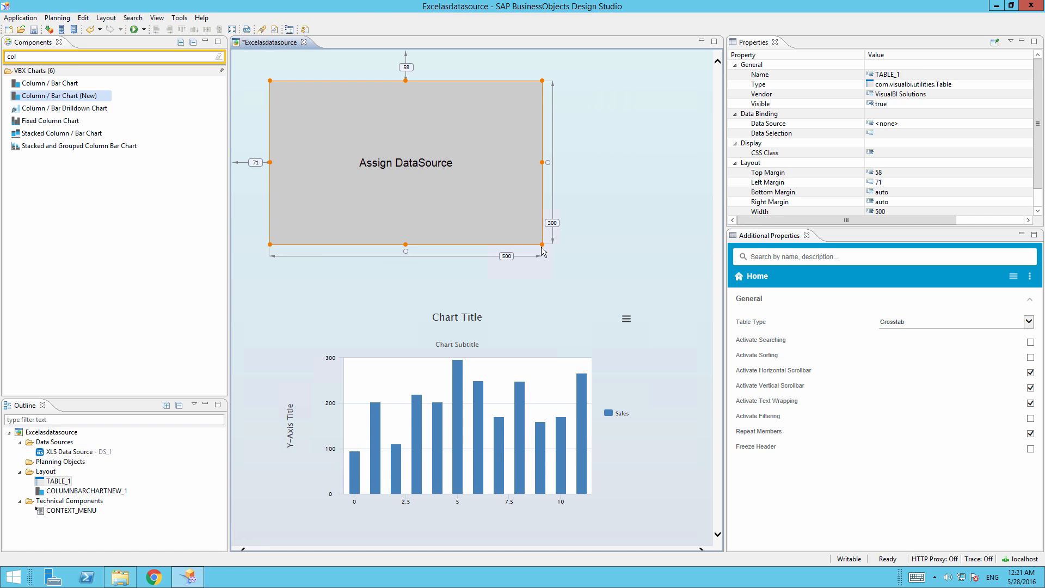
left_click_drag(542, 243, 639, 297)
Assign the XLS data source DS_1 to both the table and the column chart.
left_click(85, 452)
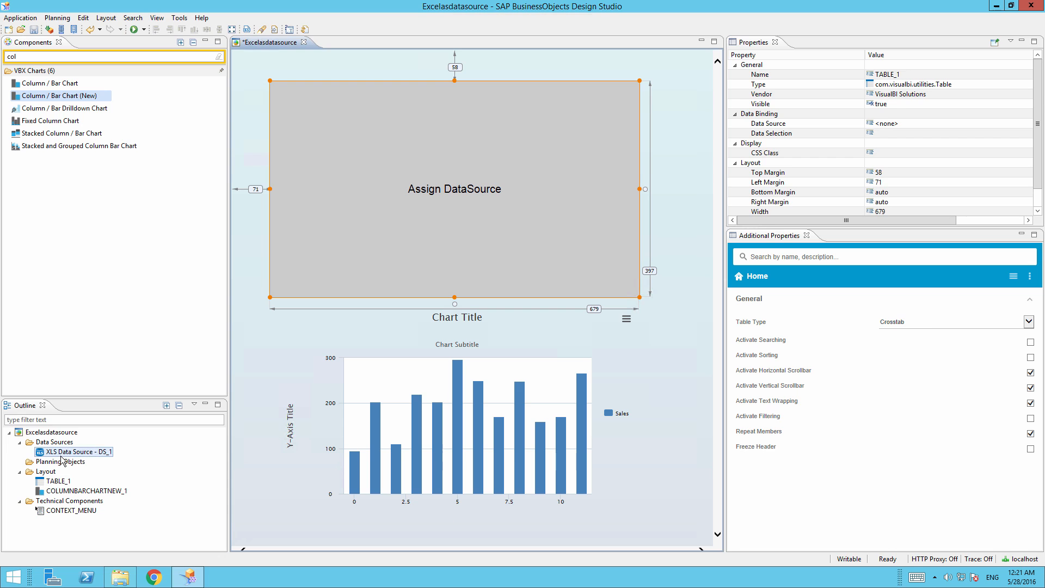
left_click_drag(422, 169, 423, 164)
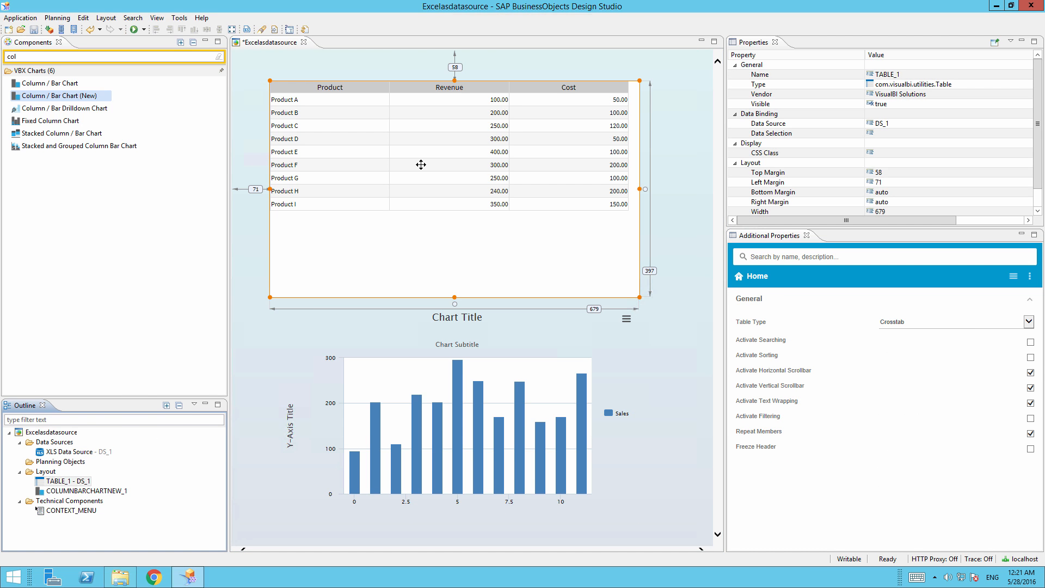
left_click_drag(116, 451, 436, 388)
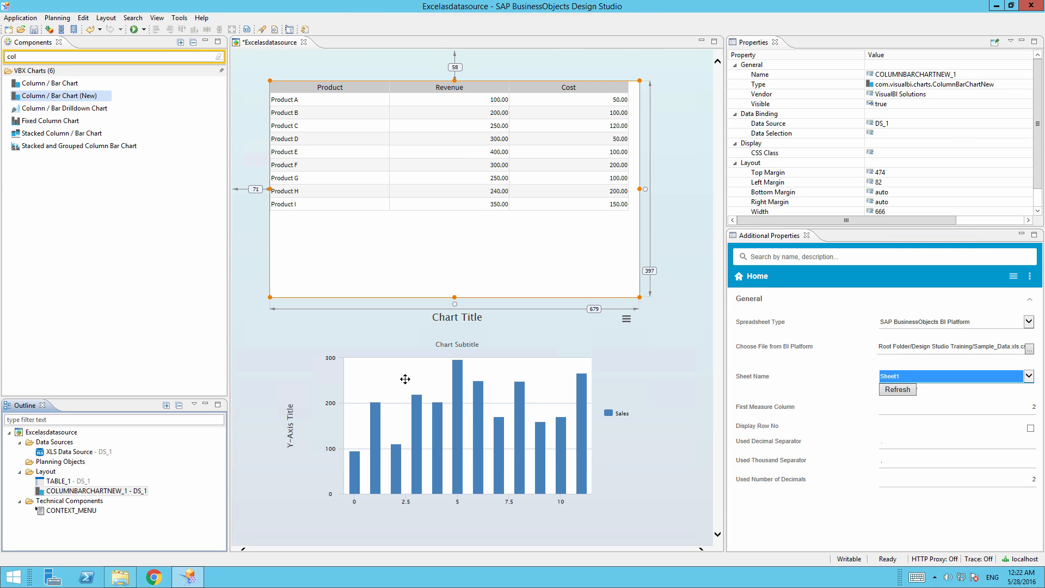